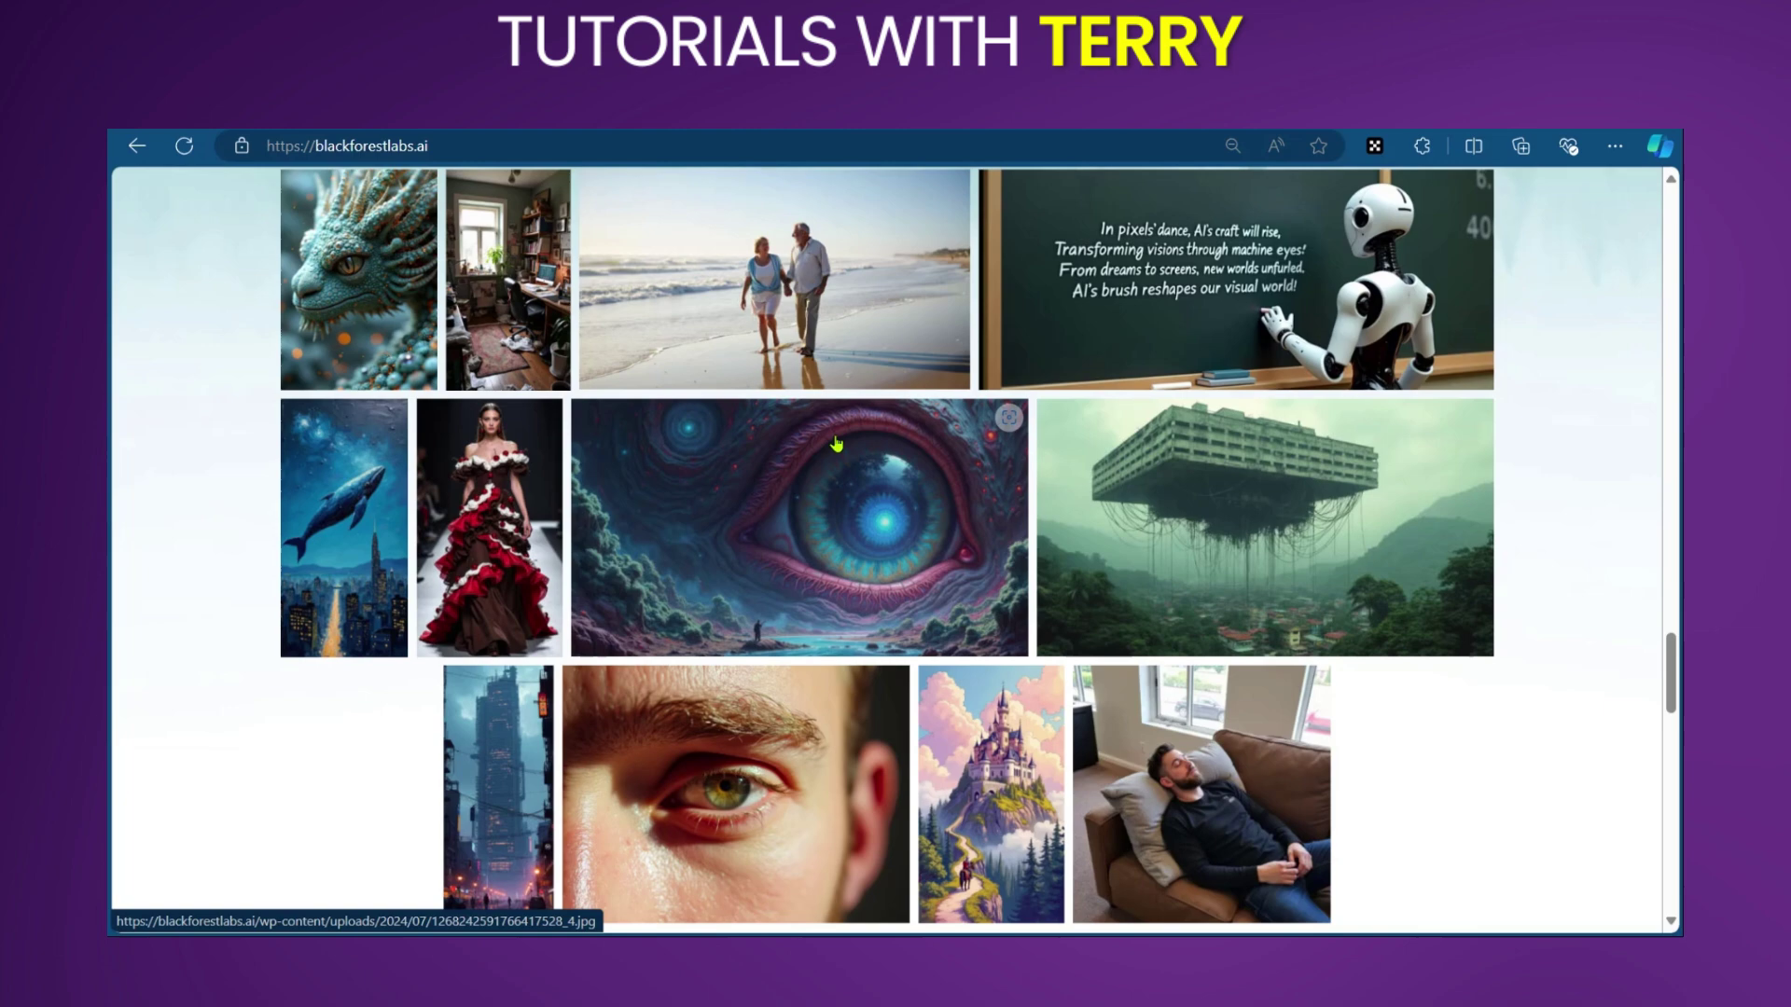
Scroll the Black Forest Labs page to the Get FLUX.1 section listing pro, dev and schnell.
scroll(835, 443, "down", 10)
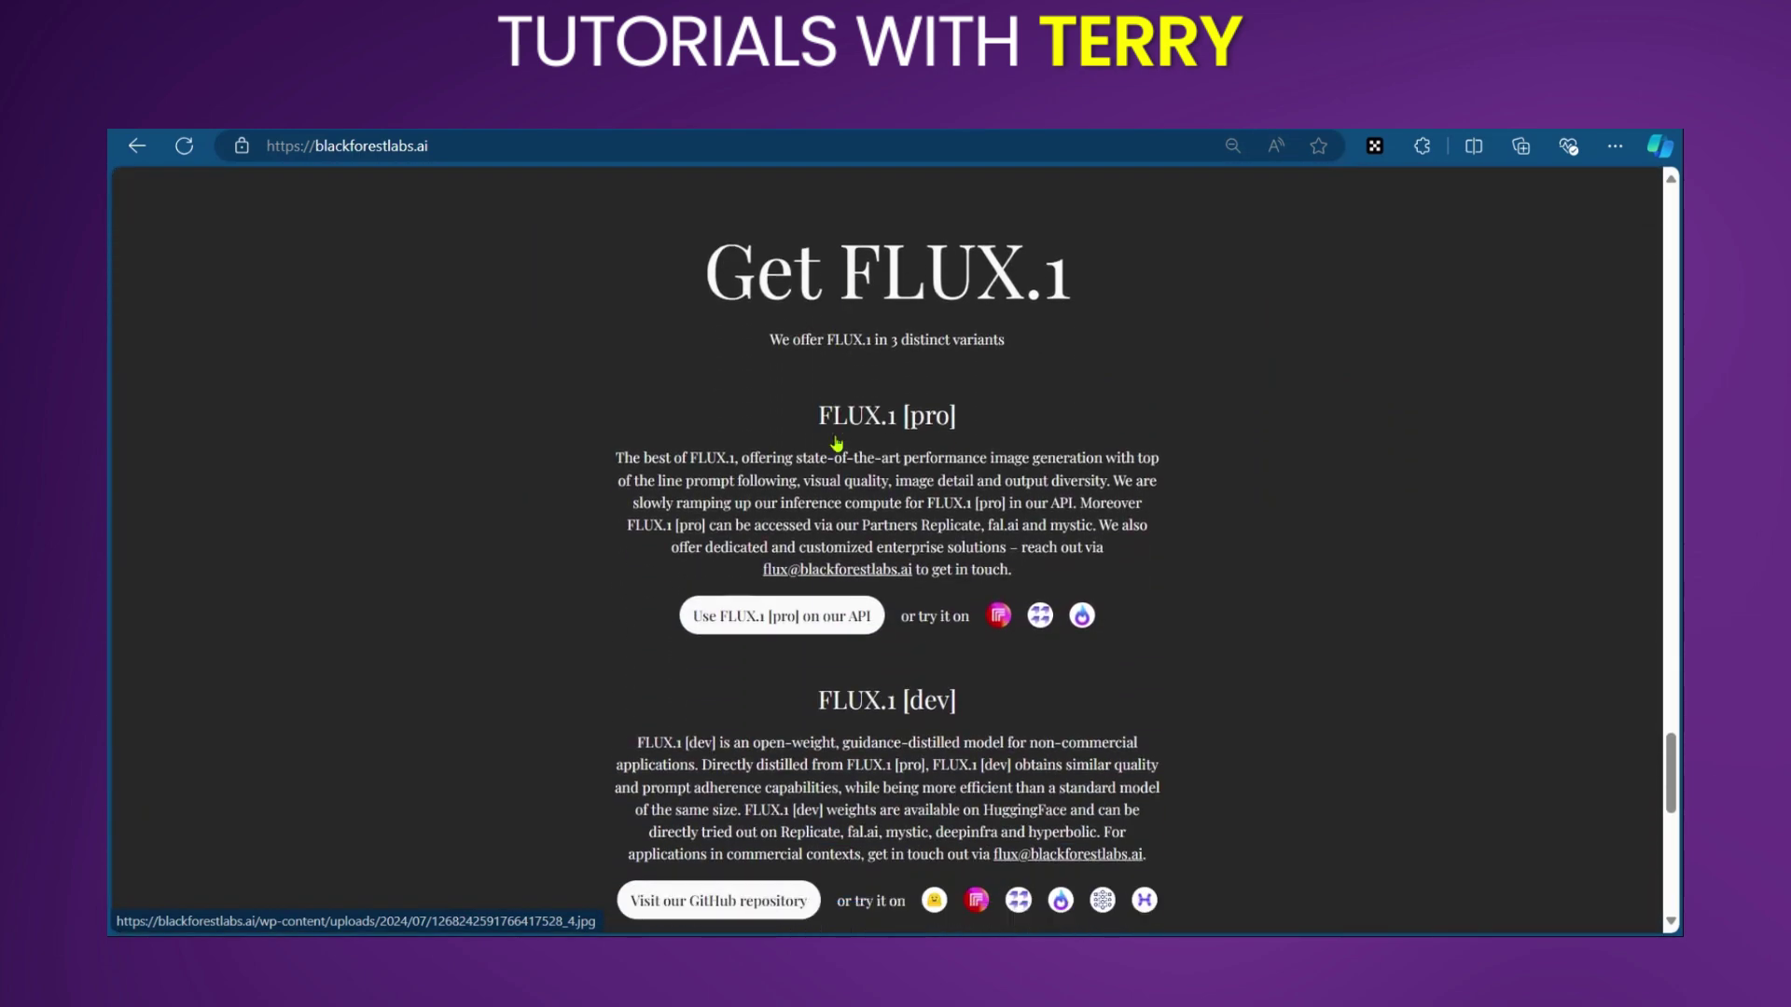
scroll(837, 443, "down", 1)
scroll(837, 444, "down", 1)
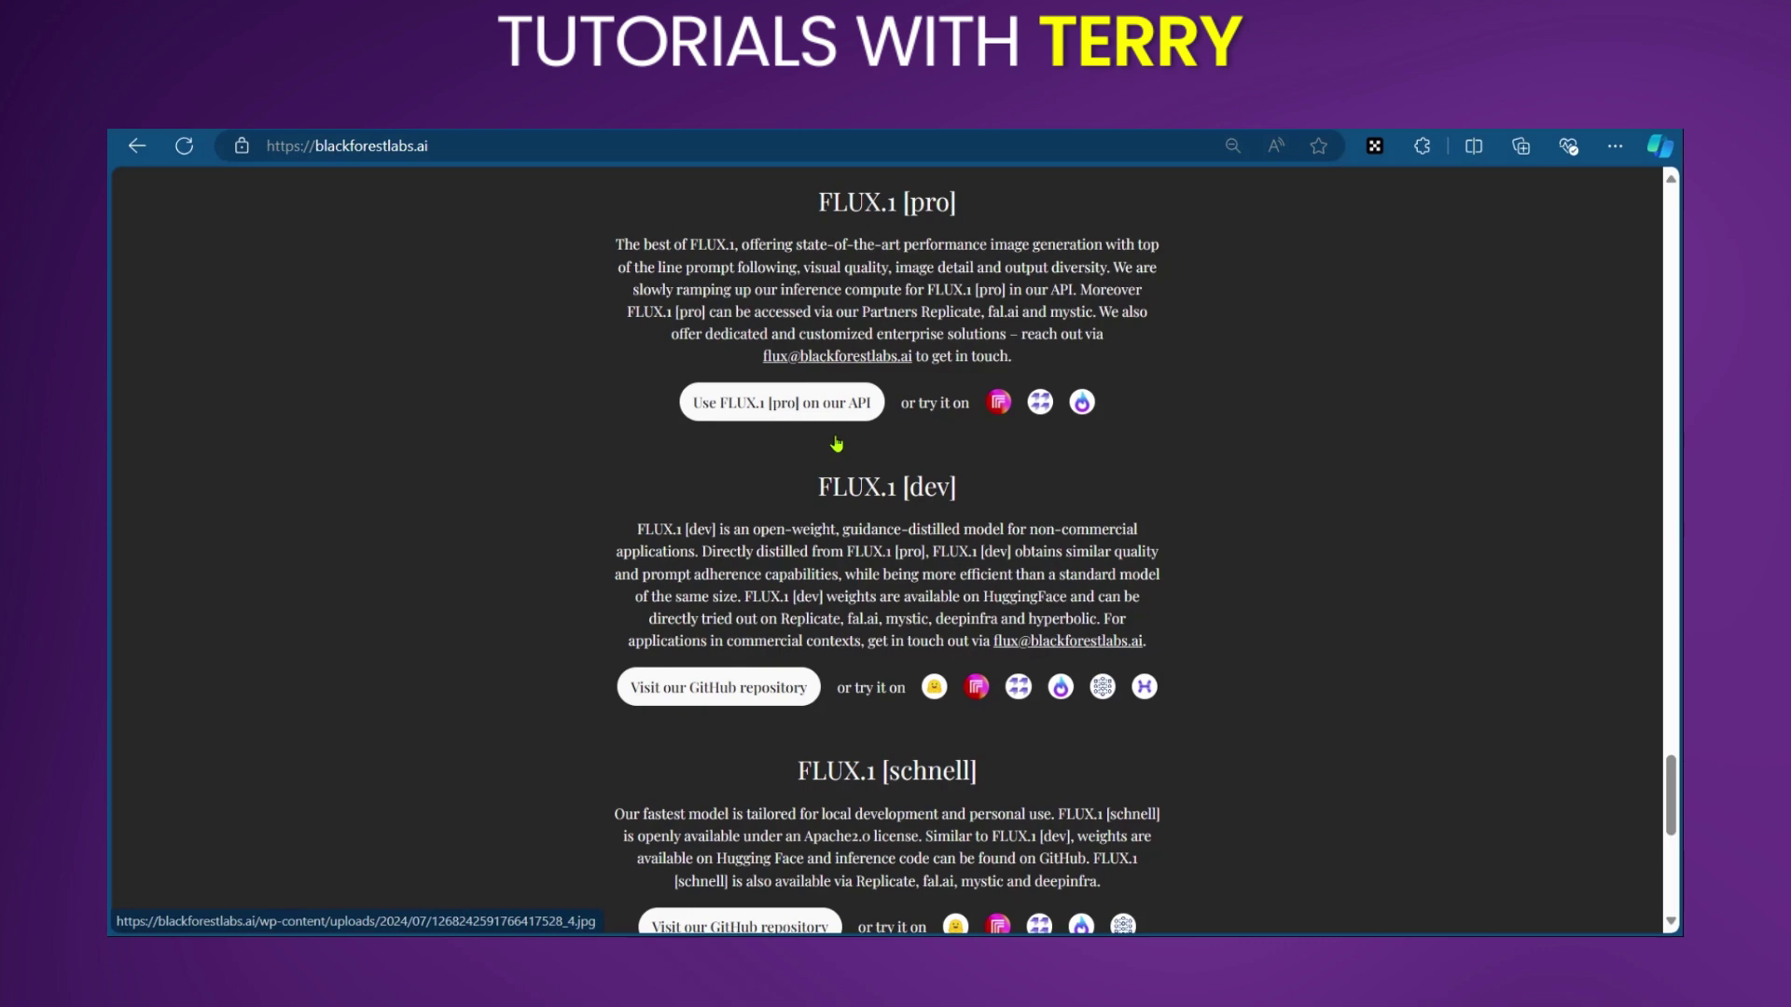
scroll(836, 444, "down", 1)
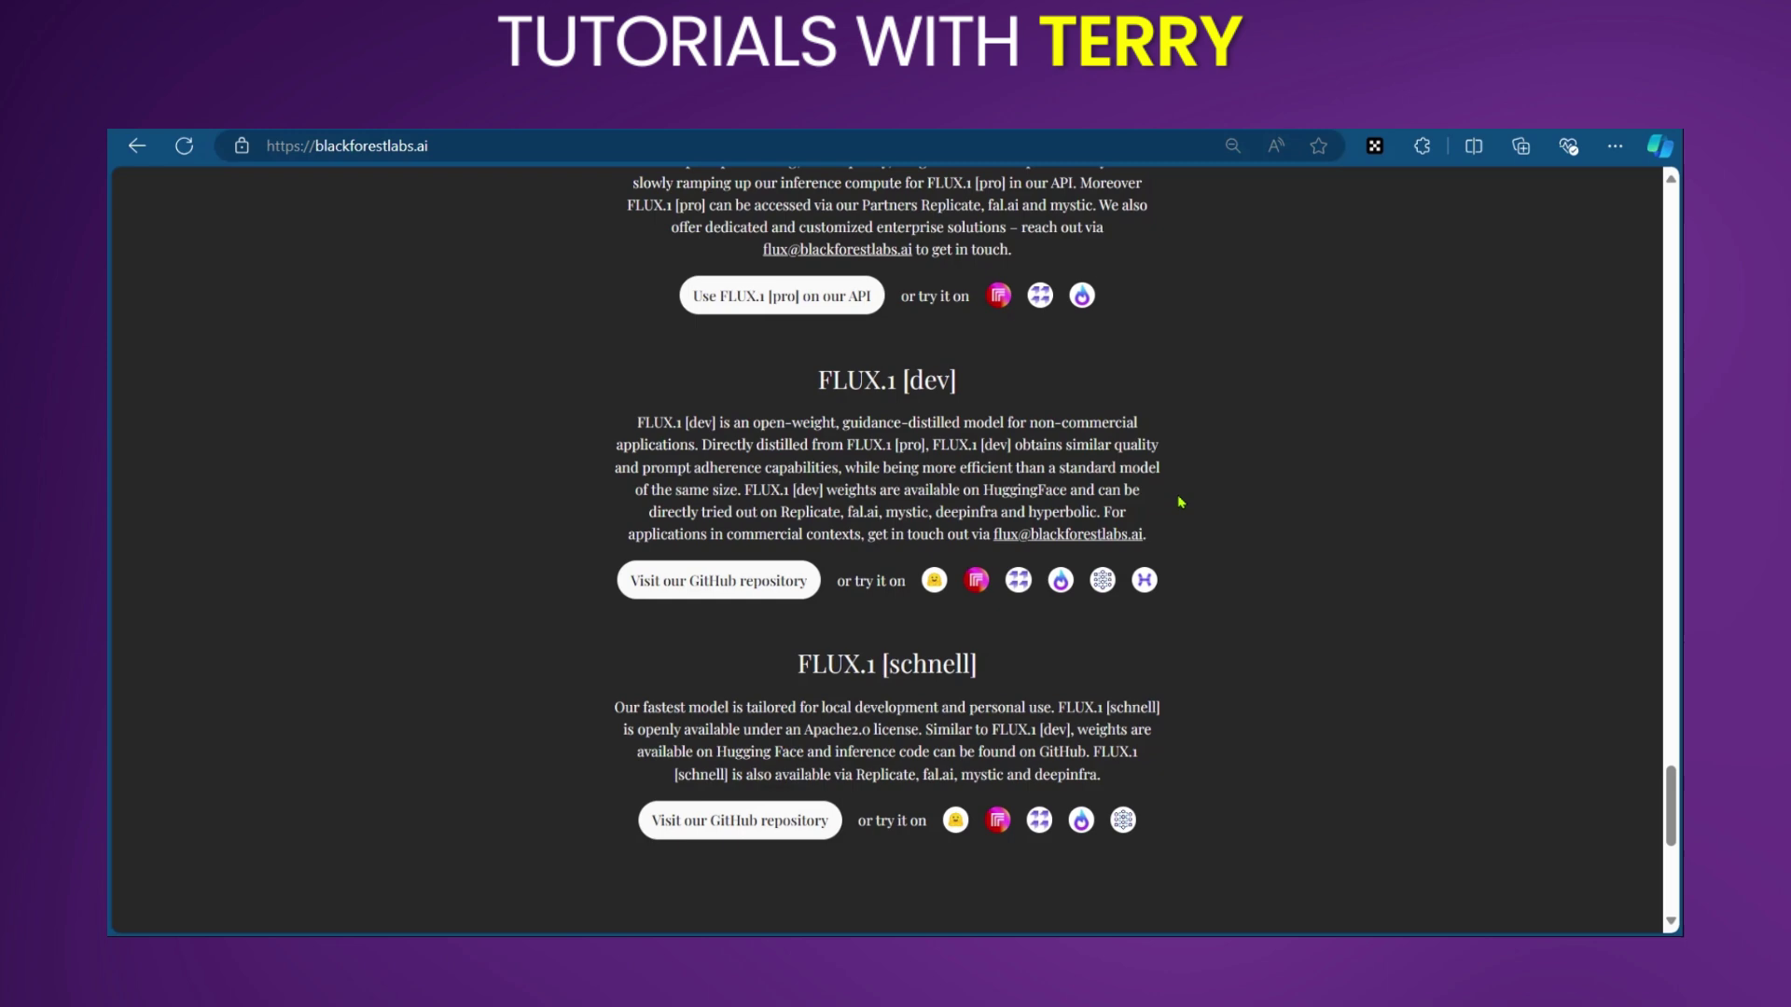
scroll(1347, 551, "up", 1)
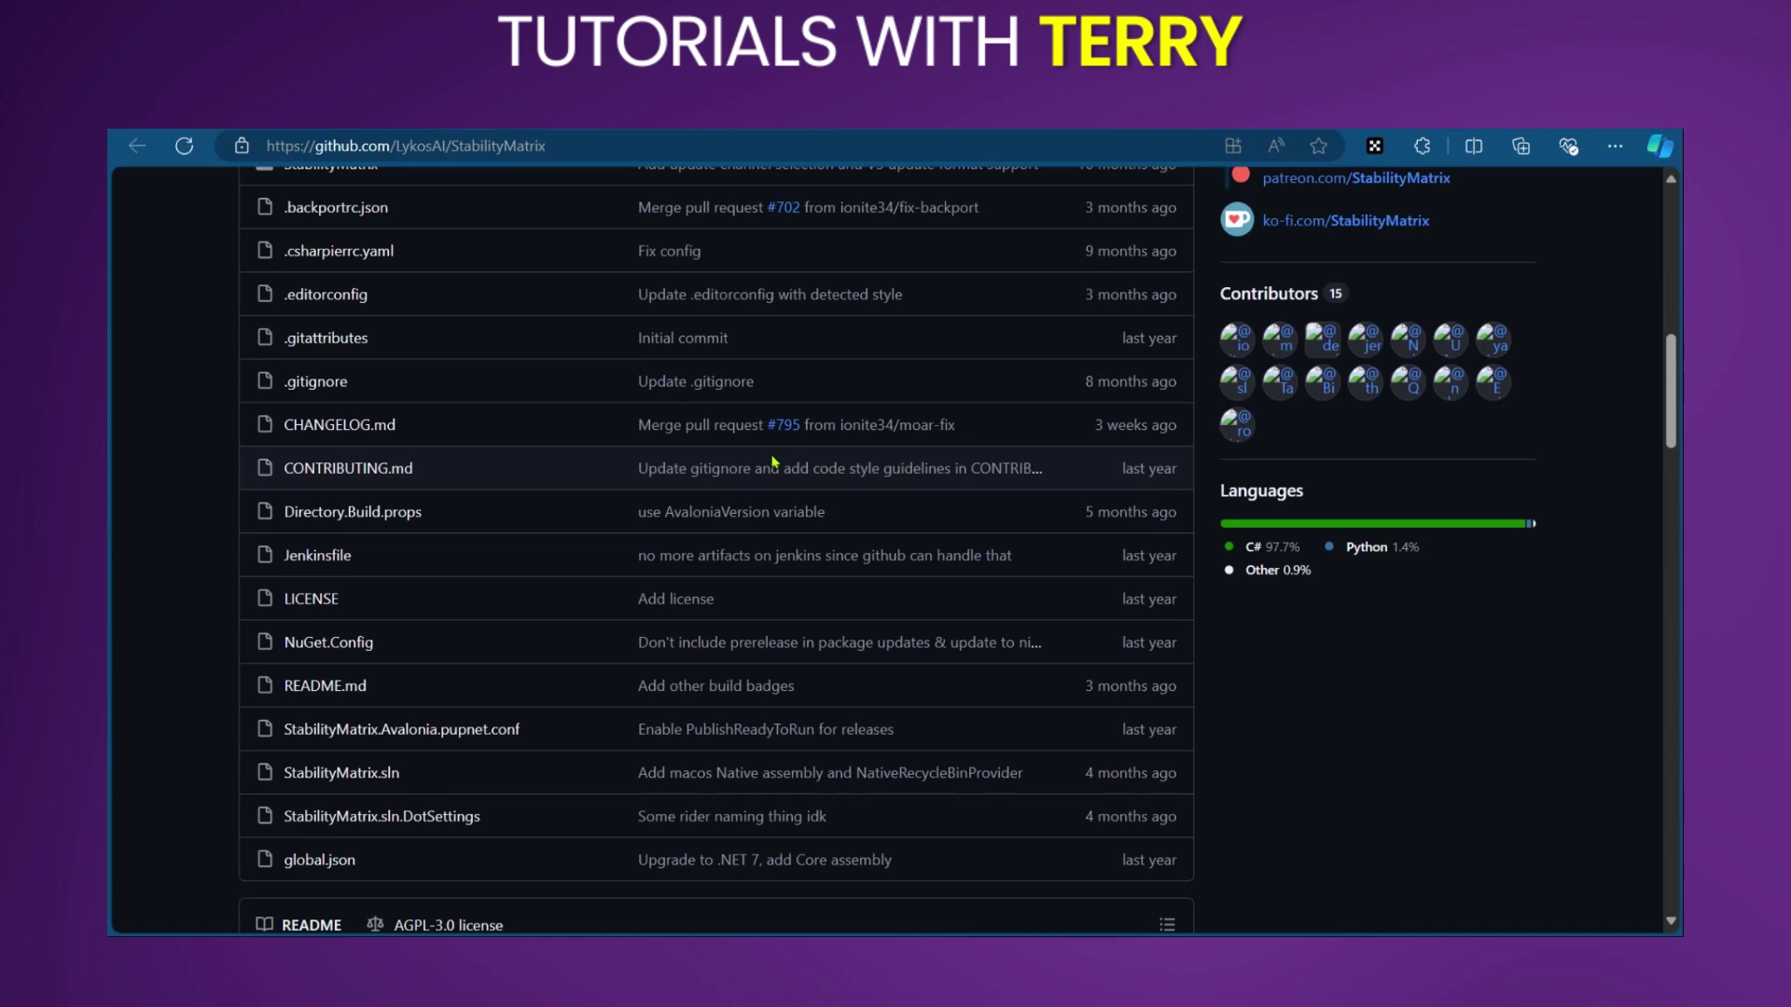
Download the Windows build of Stability Matrix from the StabilityMatrix GitHub README.
scroll(773, 461, "down", 6)
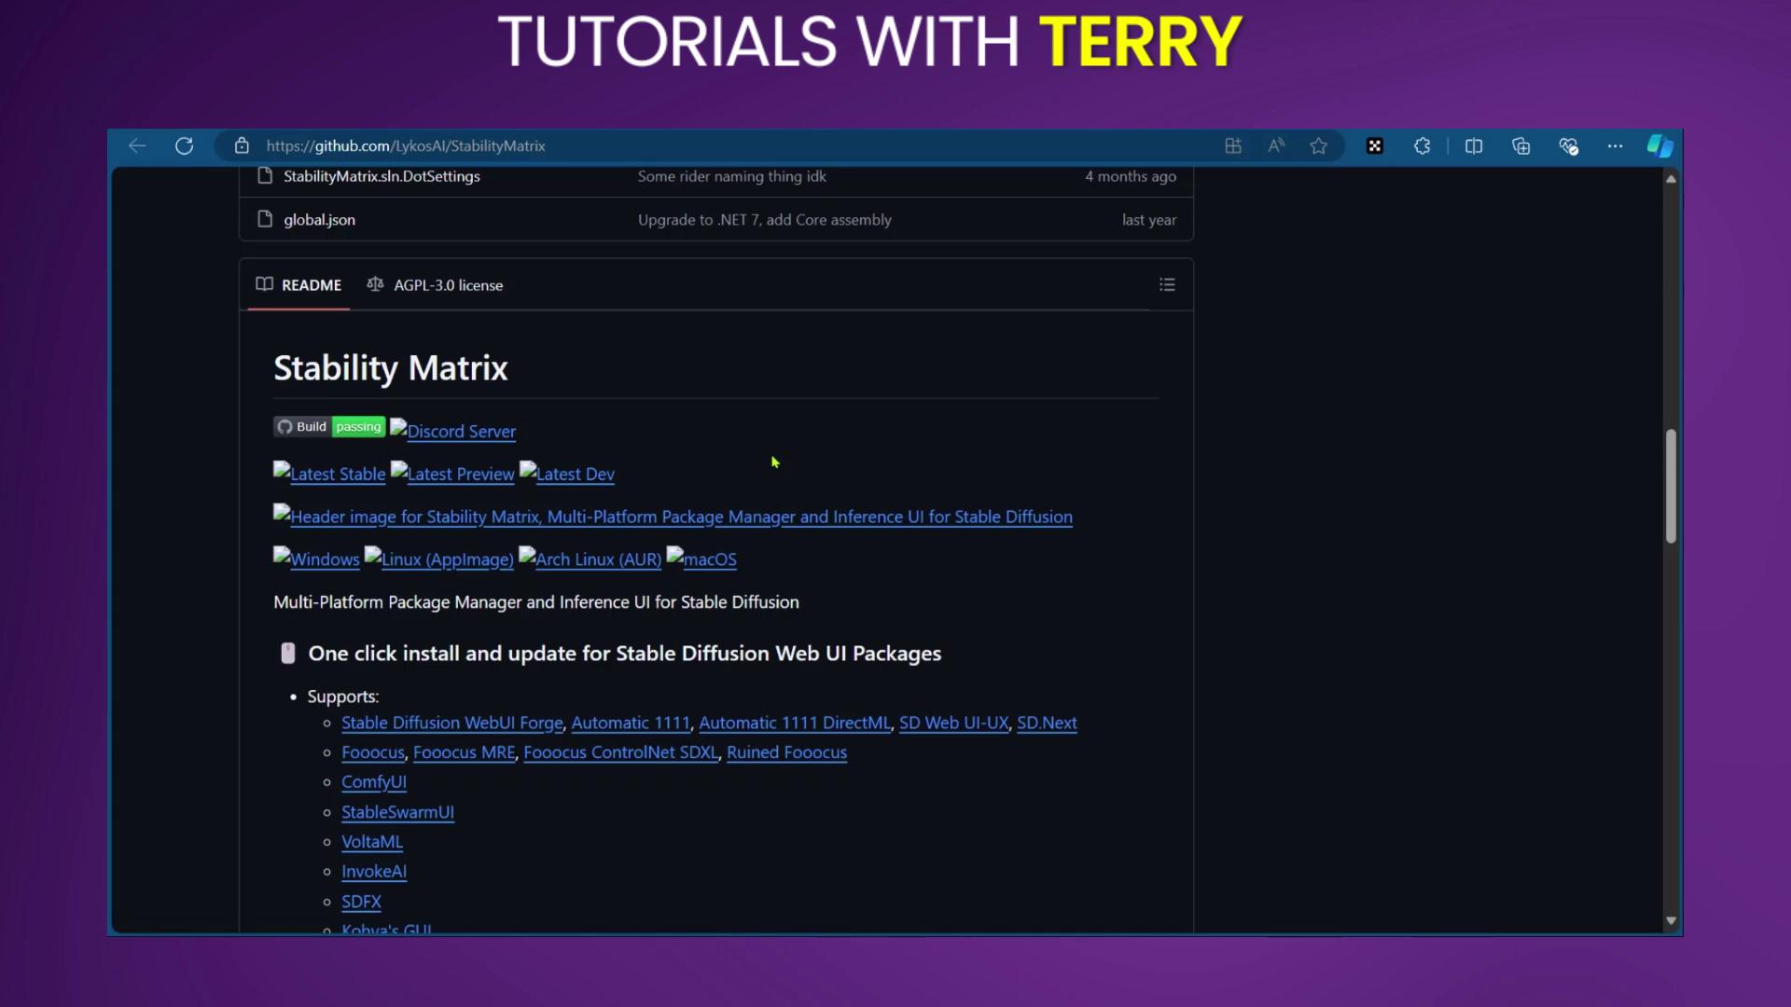
scroll(773, 461, "down", 3)
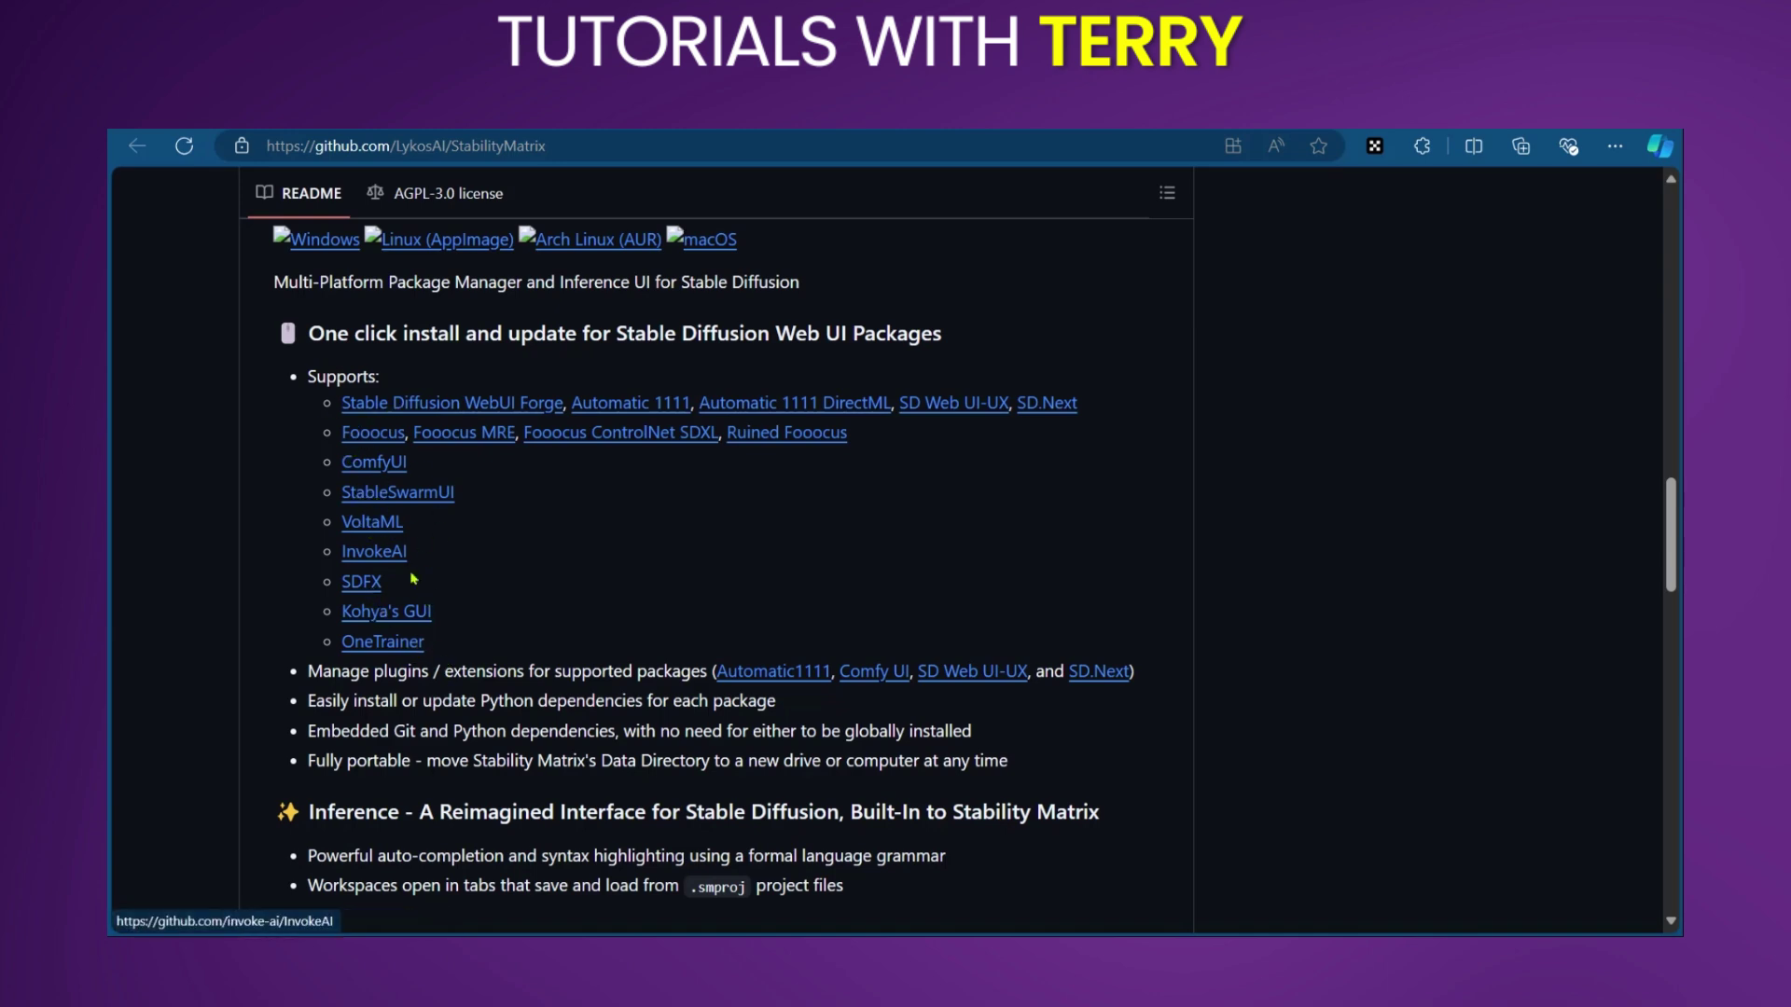
scroll(451, 622, "up", 2)
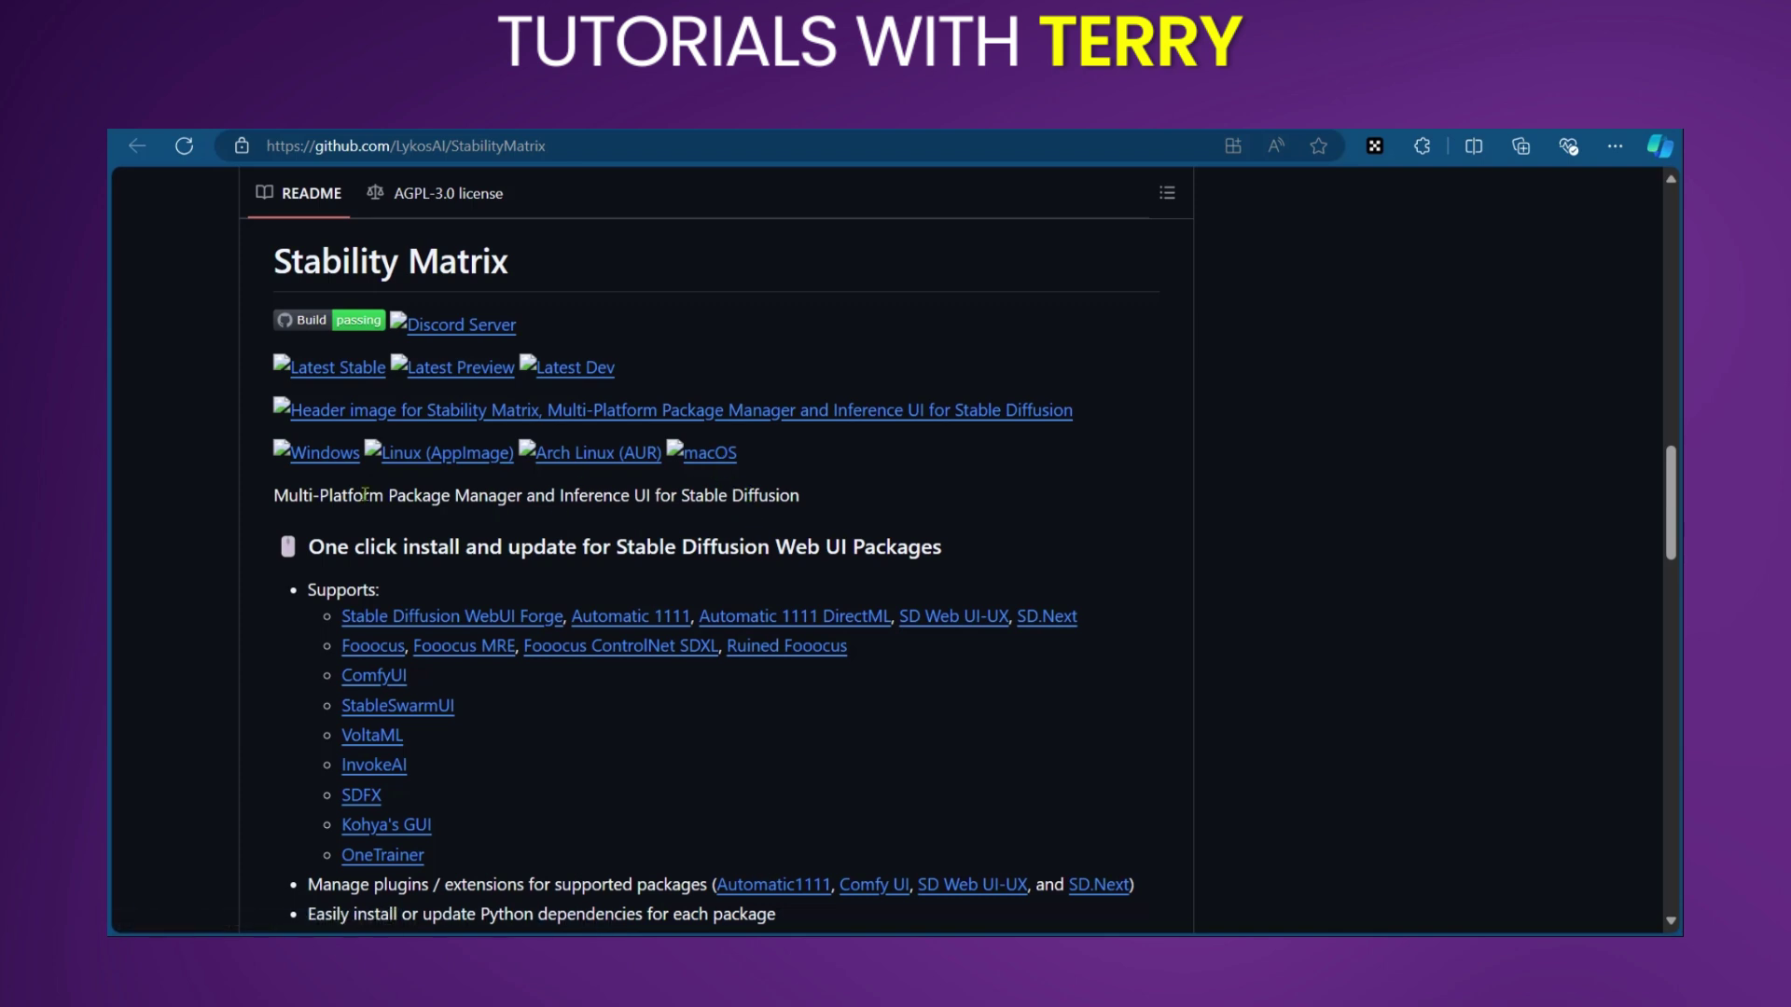
left_click(321, 465)
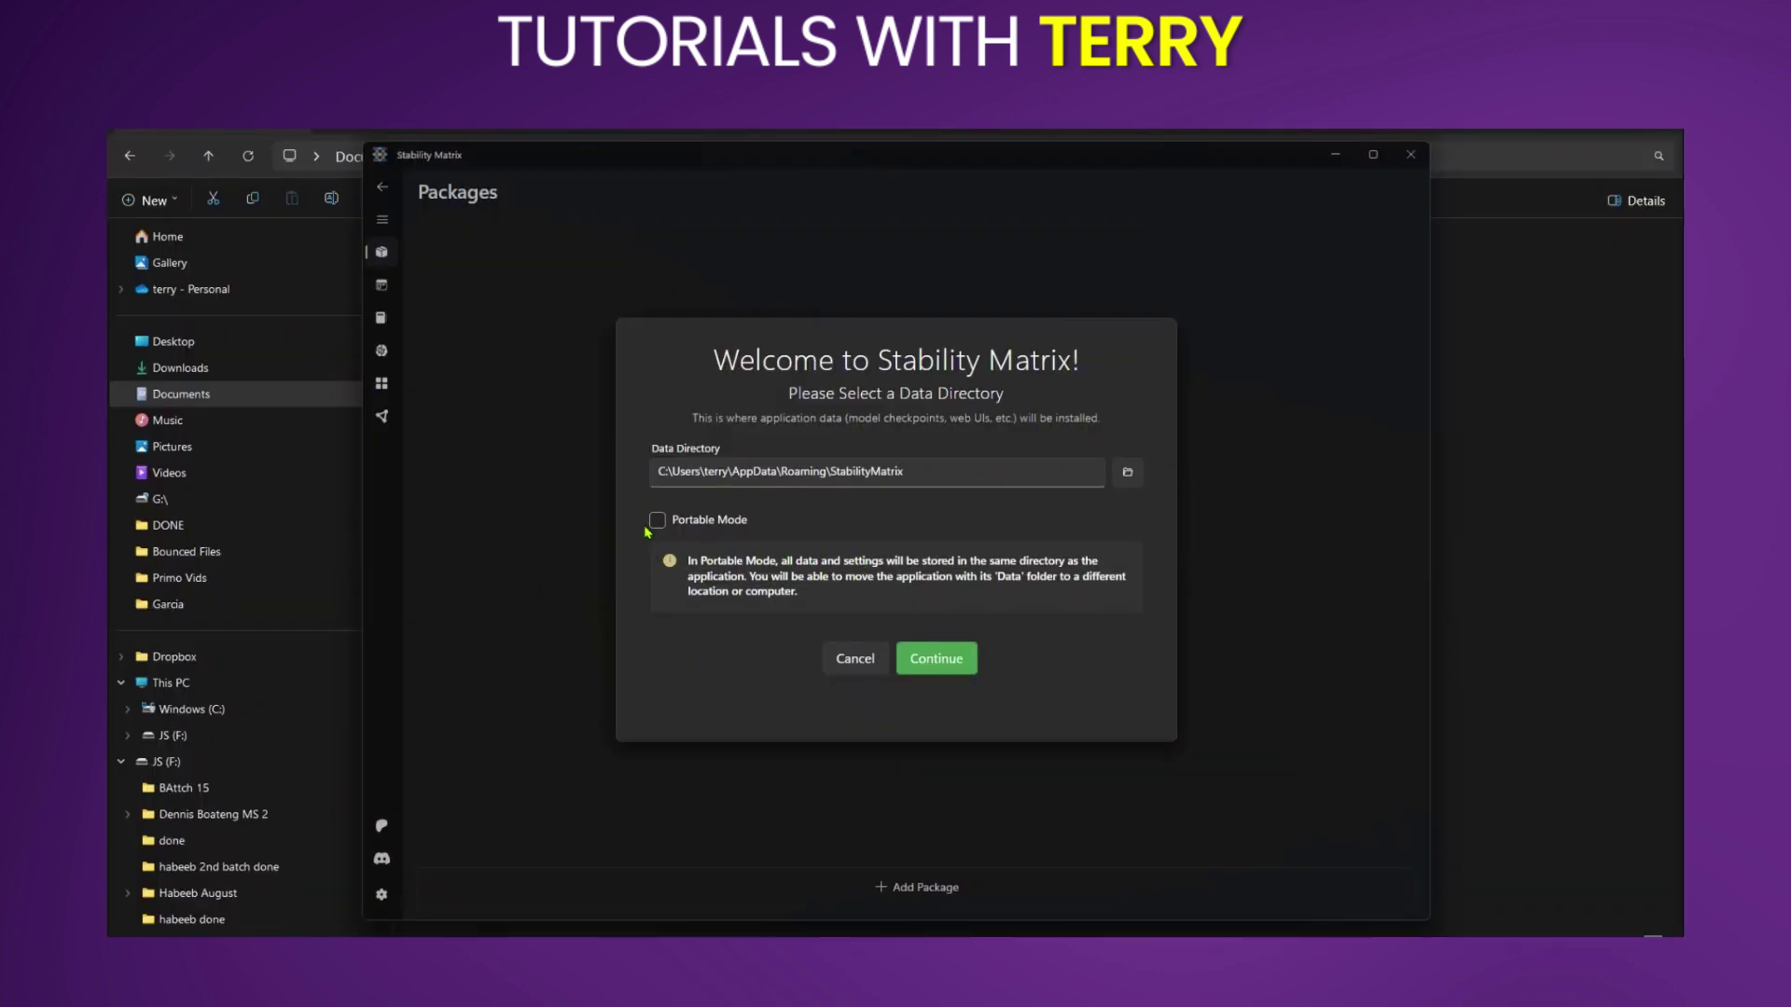
Enable Portable Mode so Stability Matrix keeps its data in a Data folder beside the app.
left_click(658, 521)
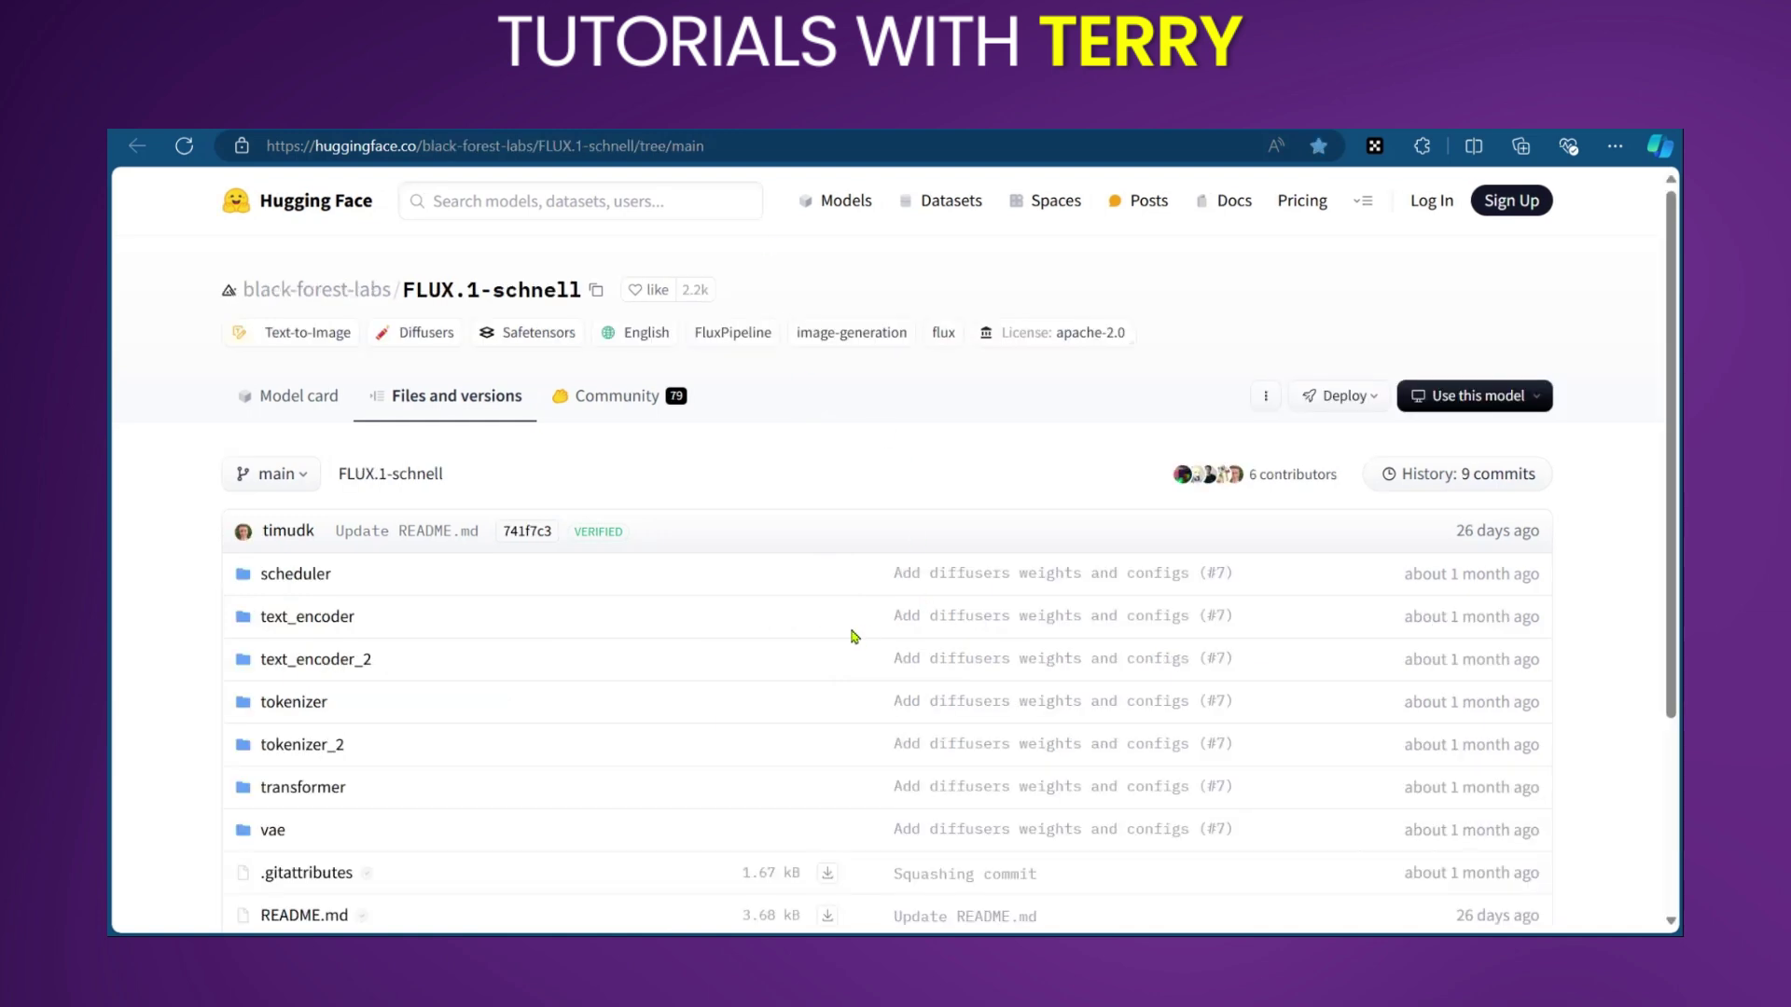
Scroll the FLUX.1-schnell file list down to ae.safetensors.
scroll(849, 625, "down", 2)
scroll(843, 628, "down", 1)
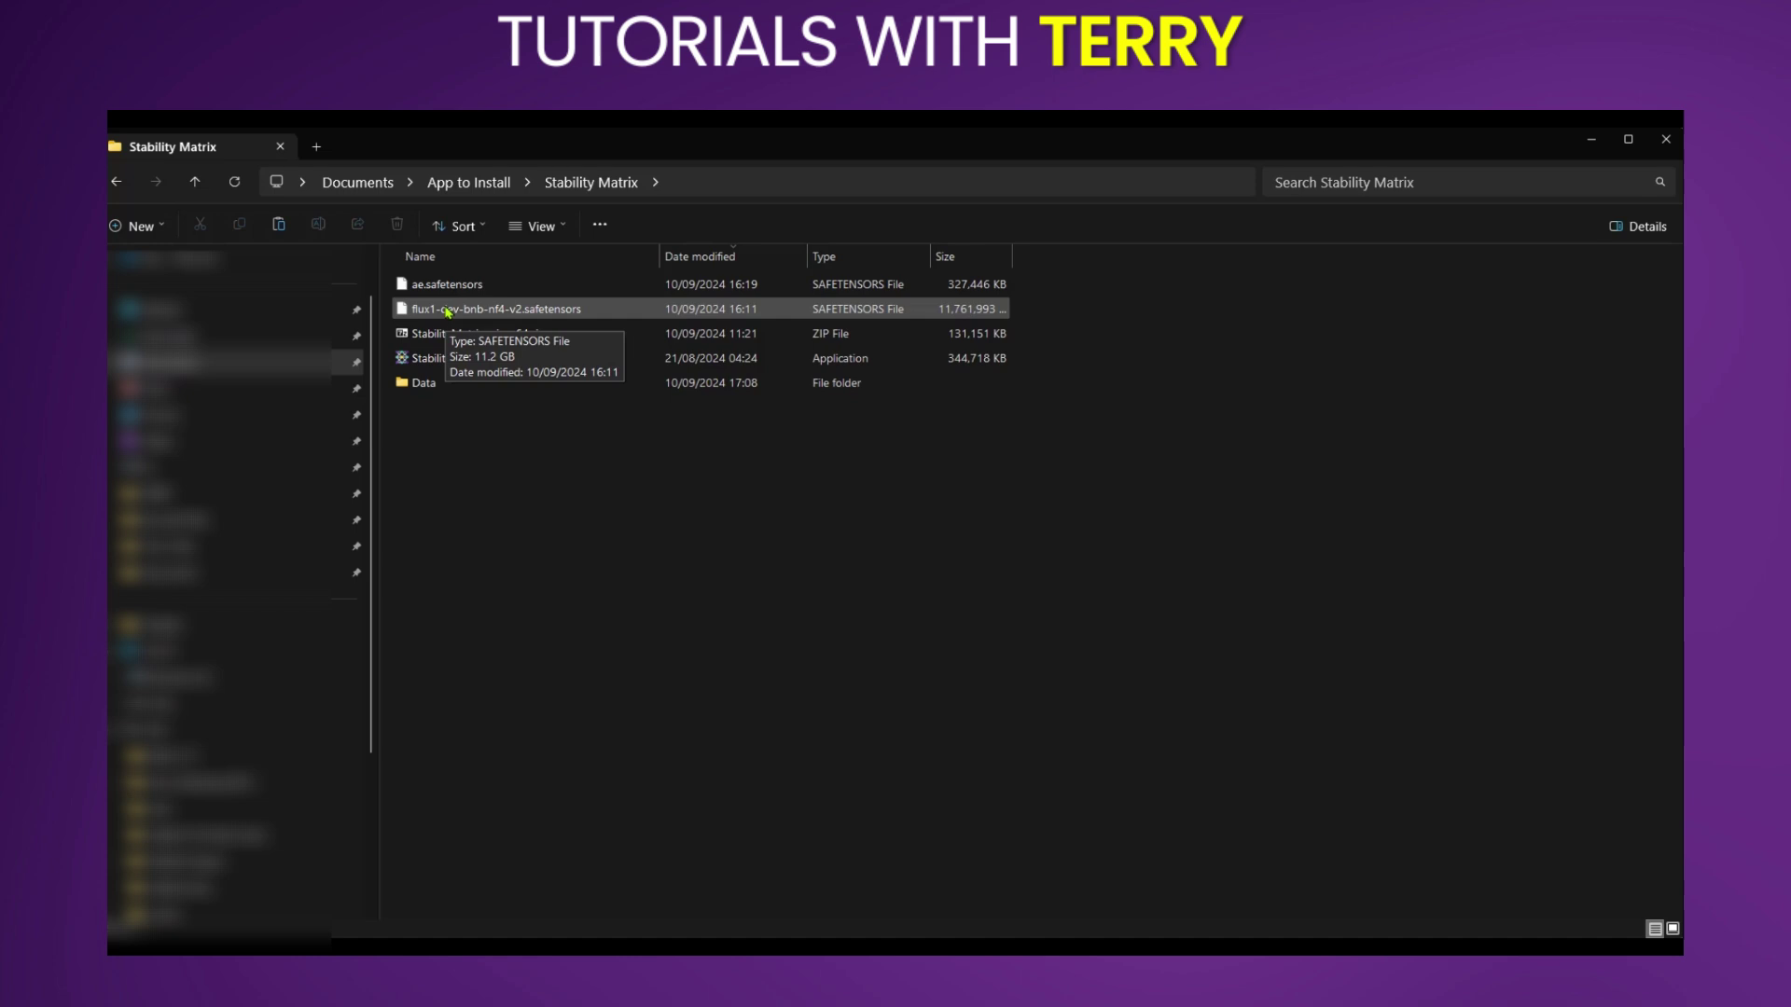
left_click(447, 312)
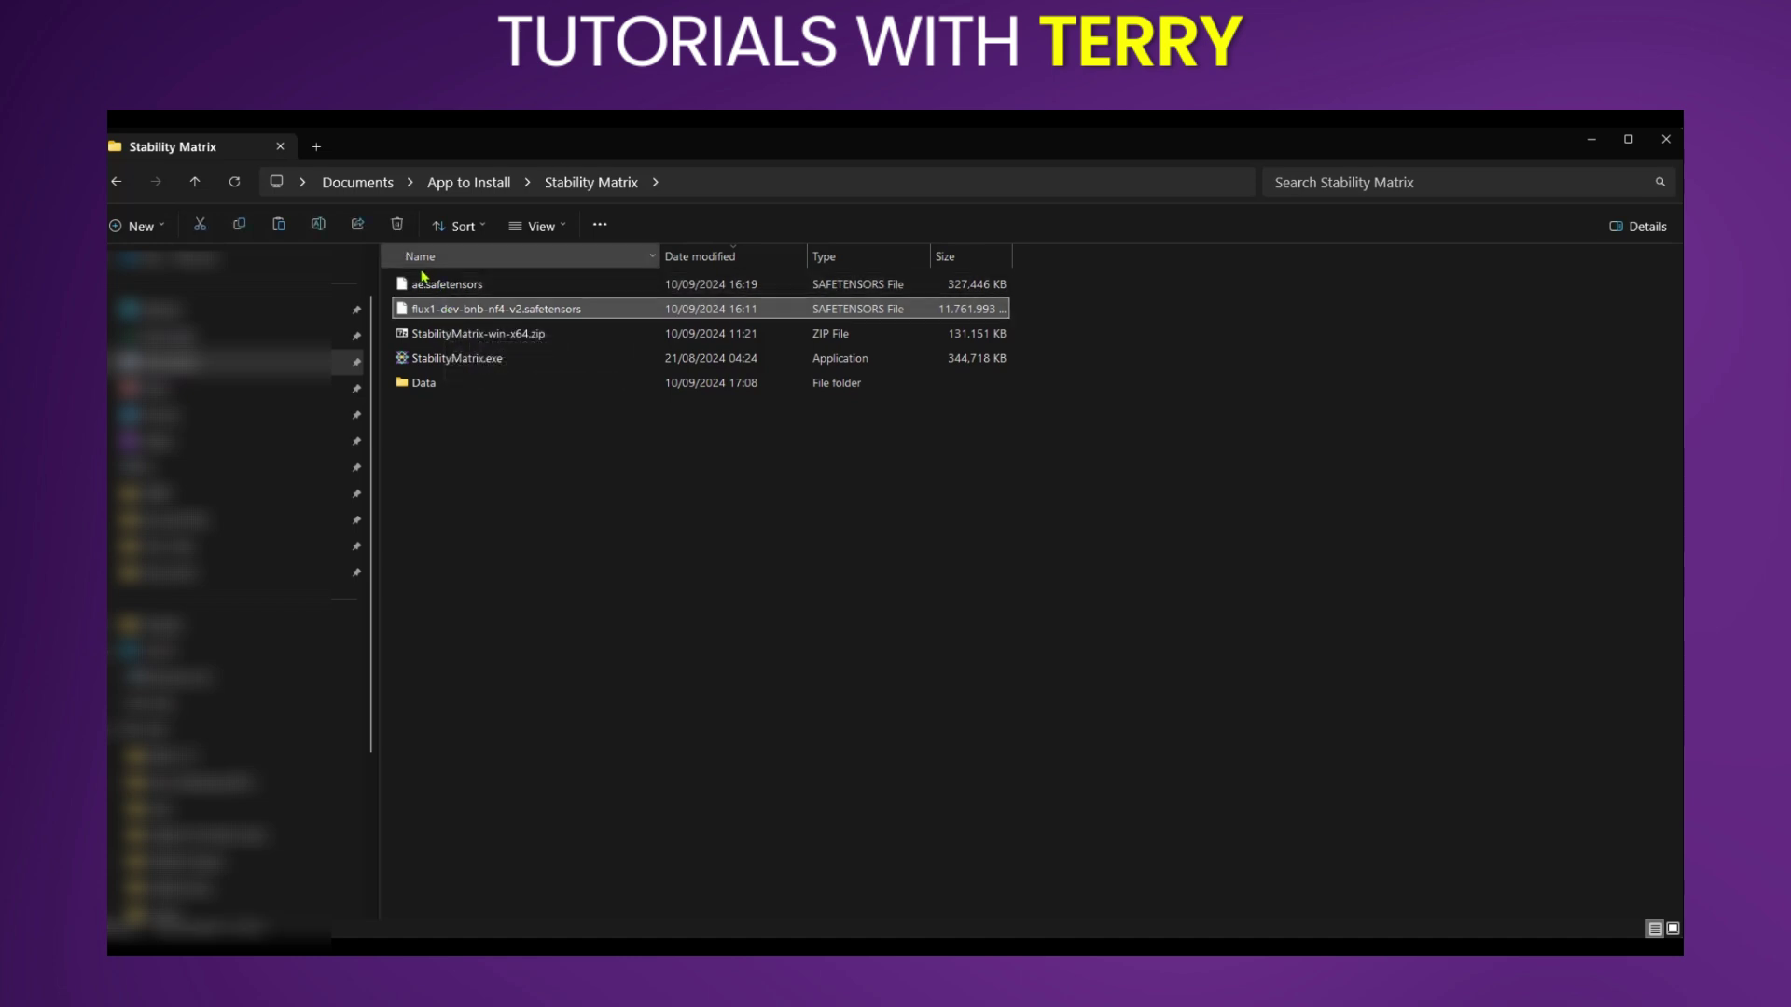
double_click(436, 388)
double_click(440, 333)
scroll(502, 644, "down", 2)
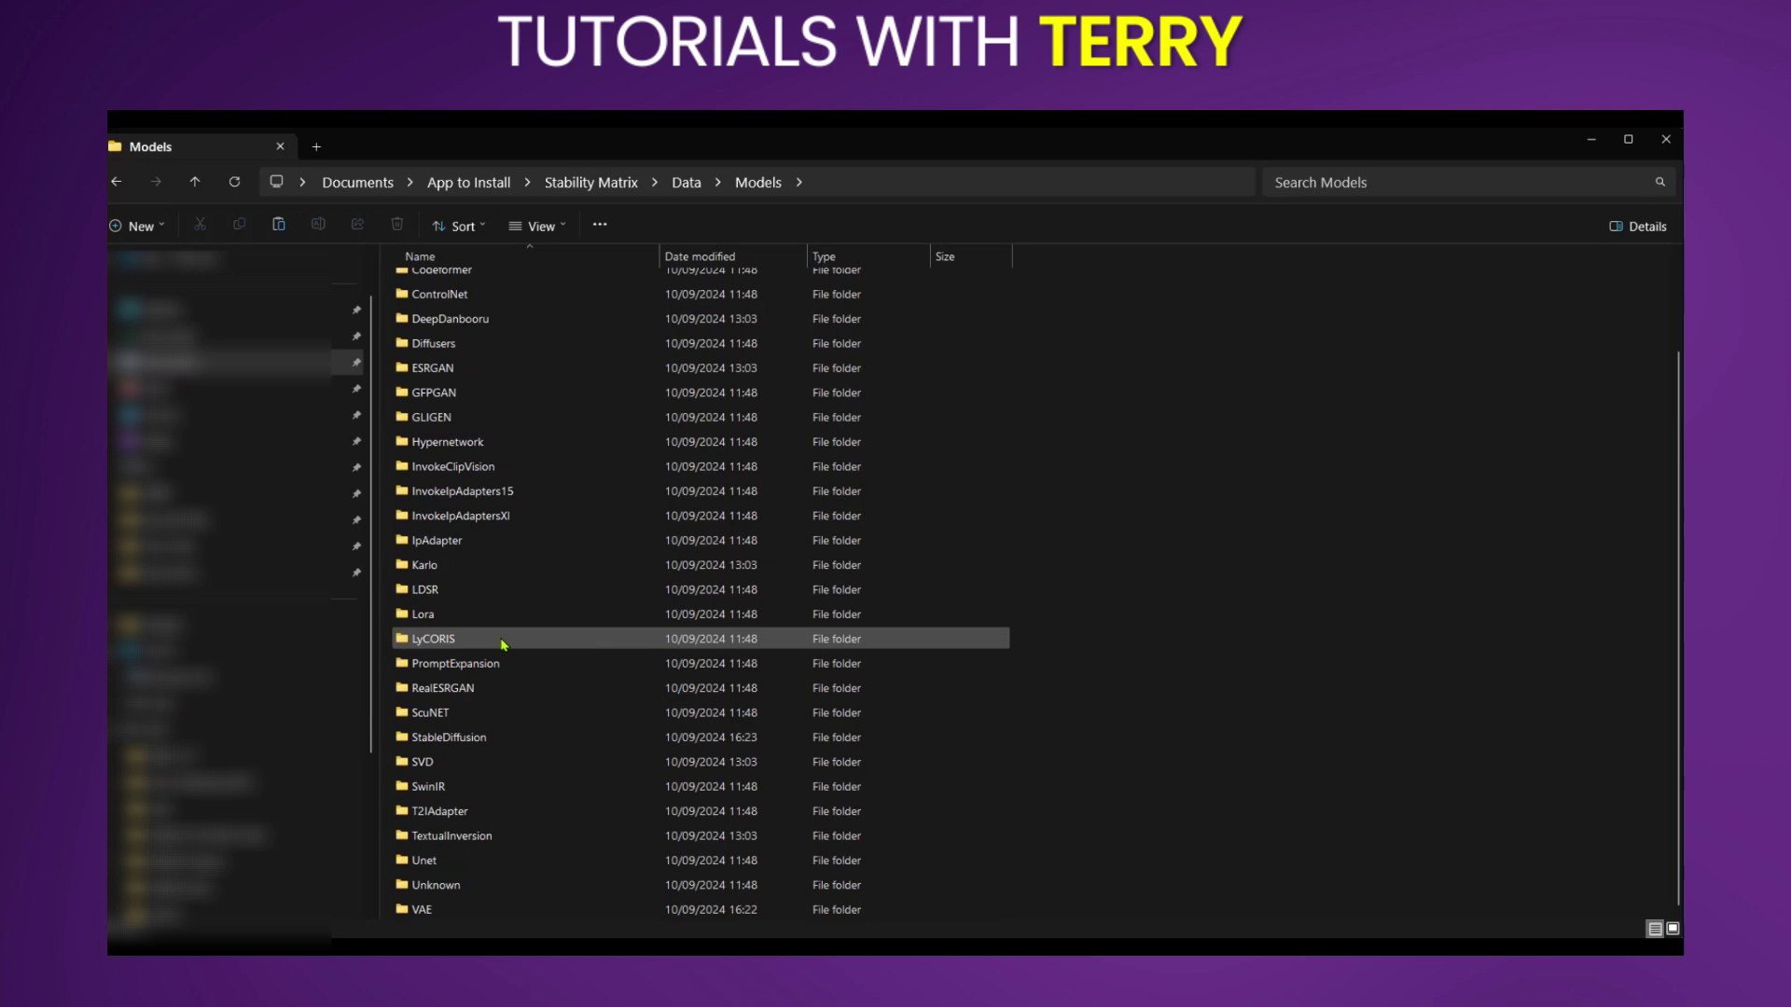
double_click(465, 739)
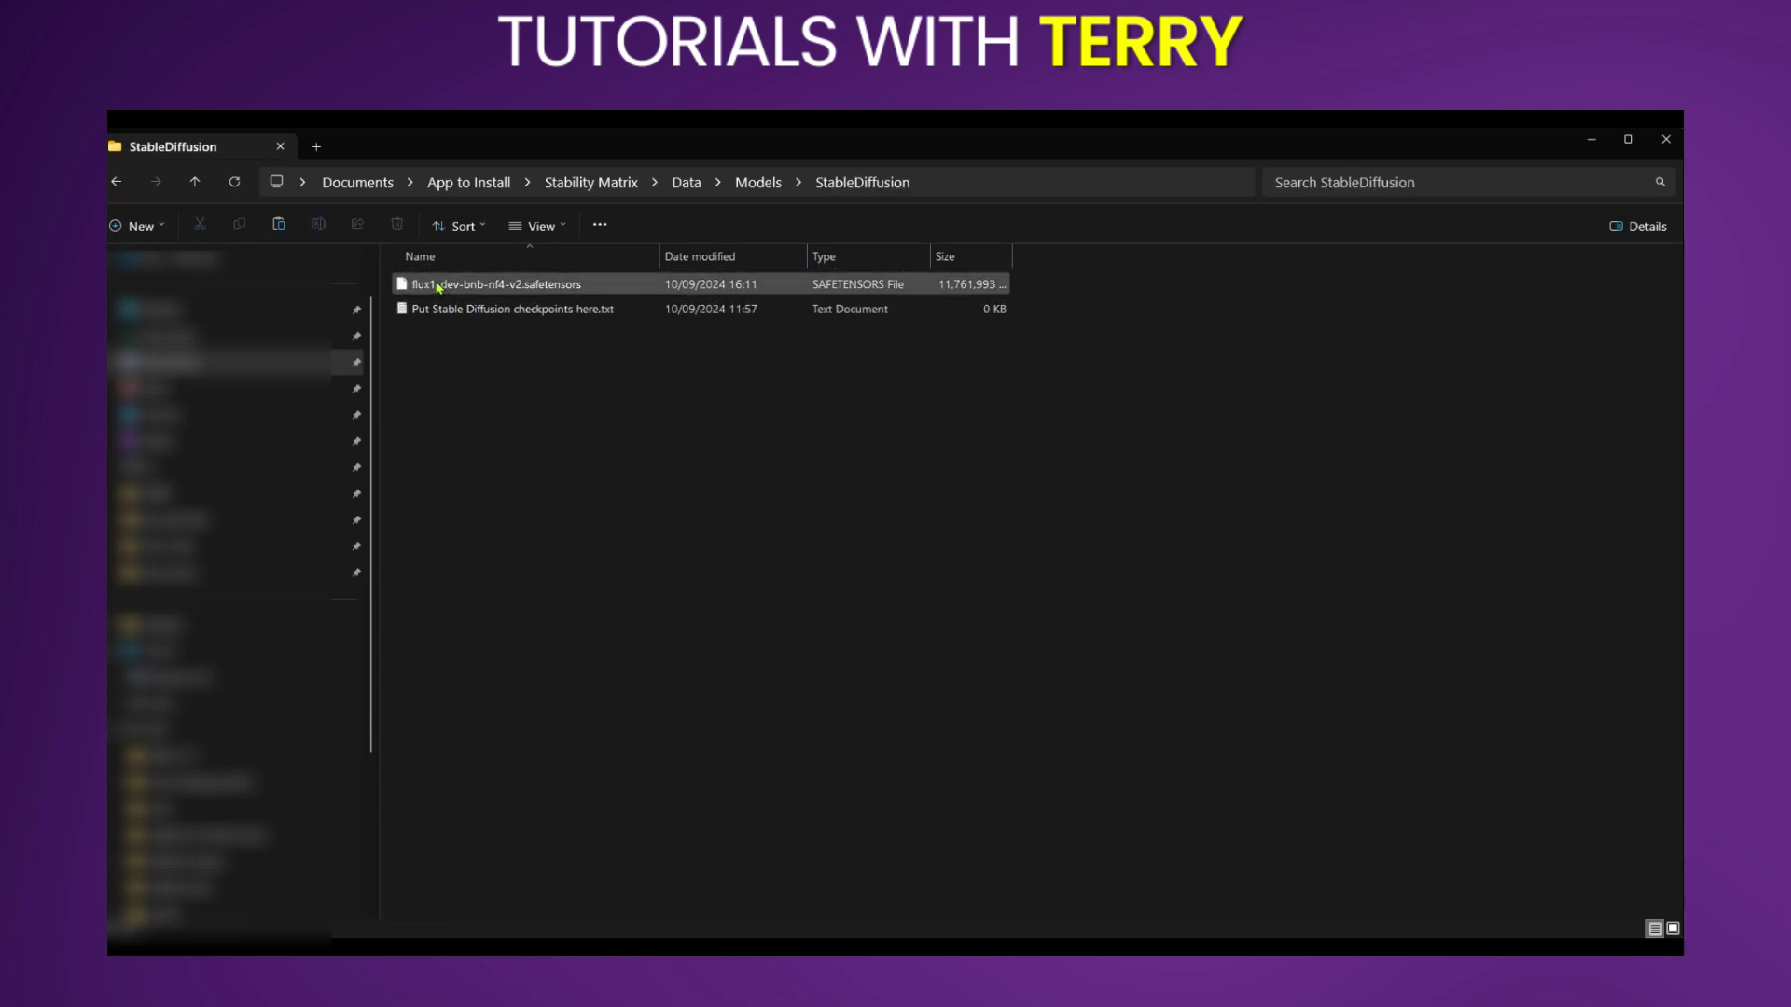
Confirm ae.safetensors is present in the Data > Models > VAE folder.
key("alt+Up")
key("alt+Up")
key("alt+Up")
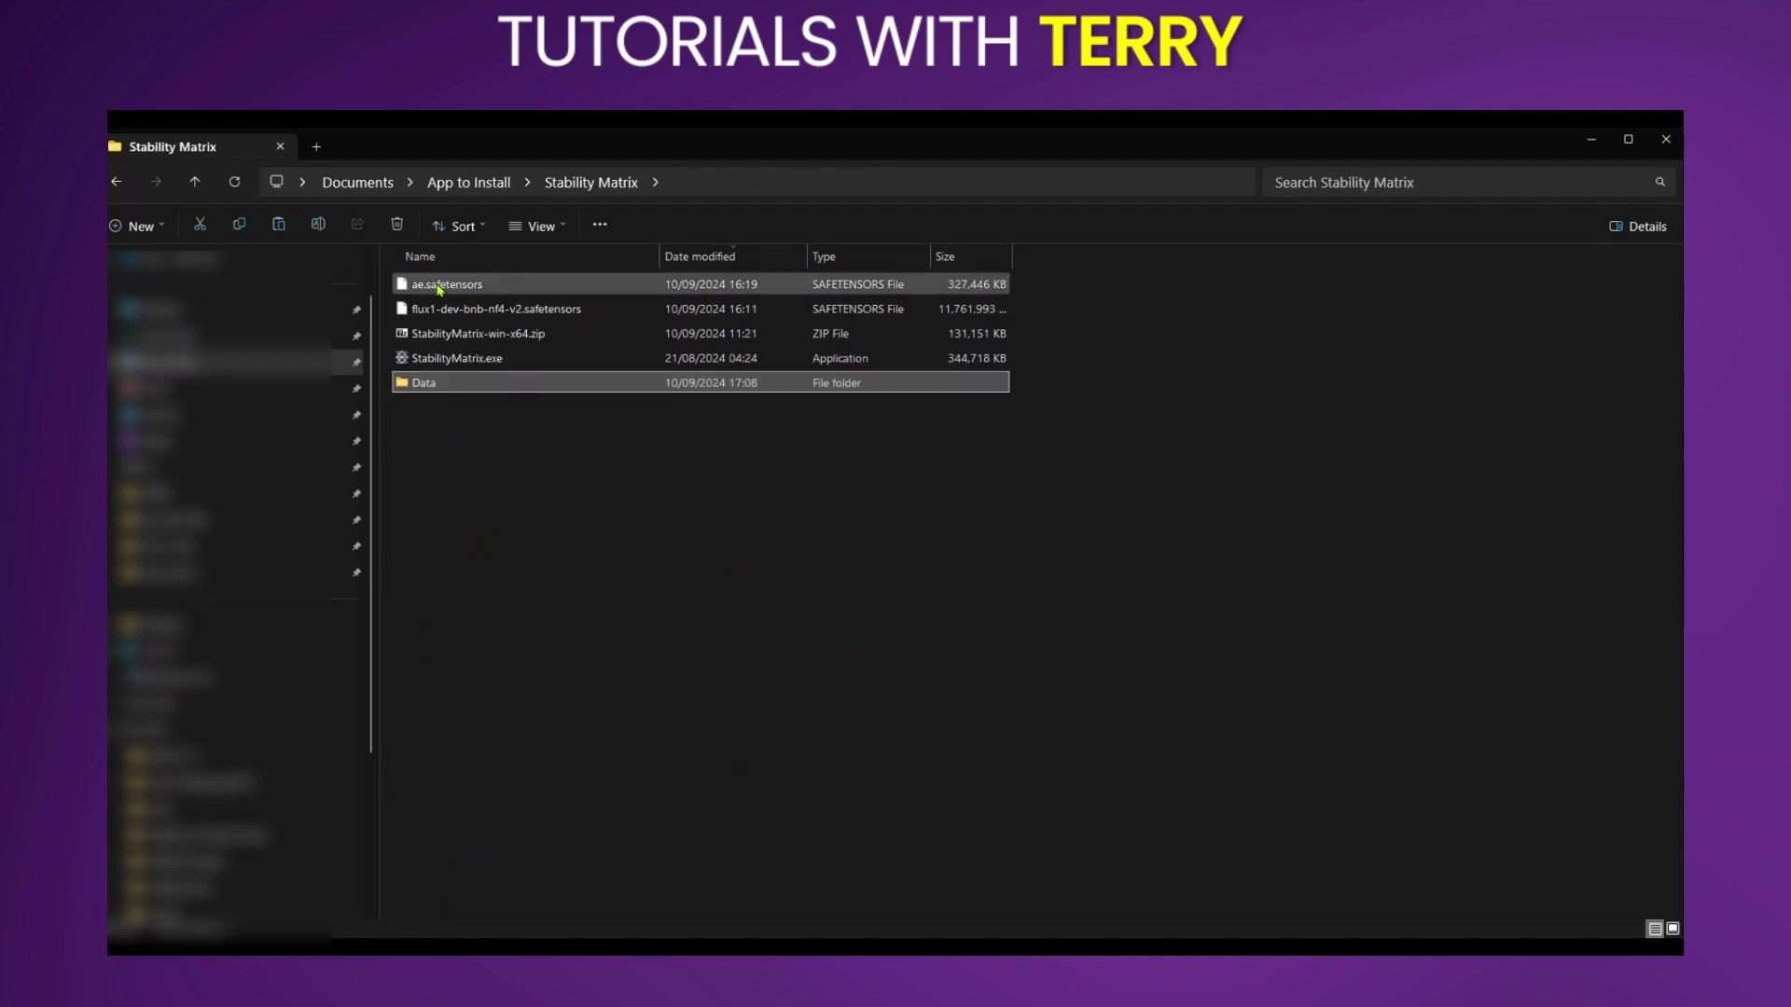
left_click(438, 289)
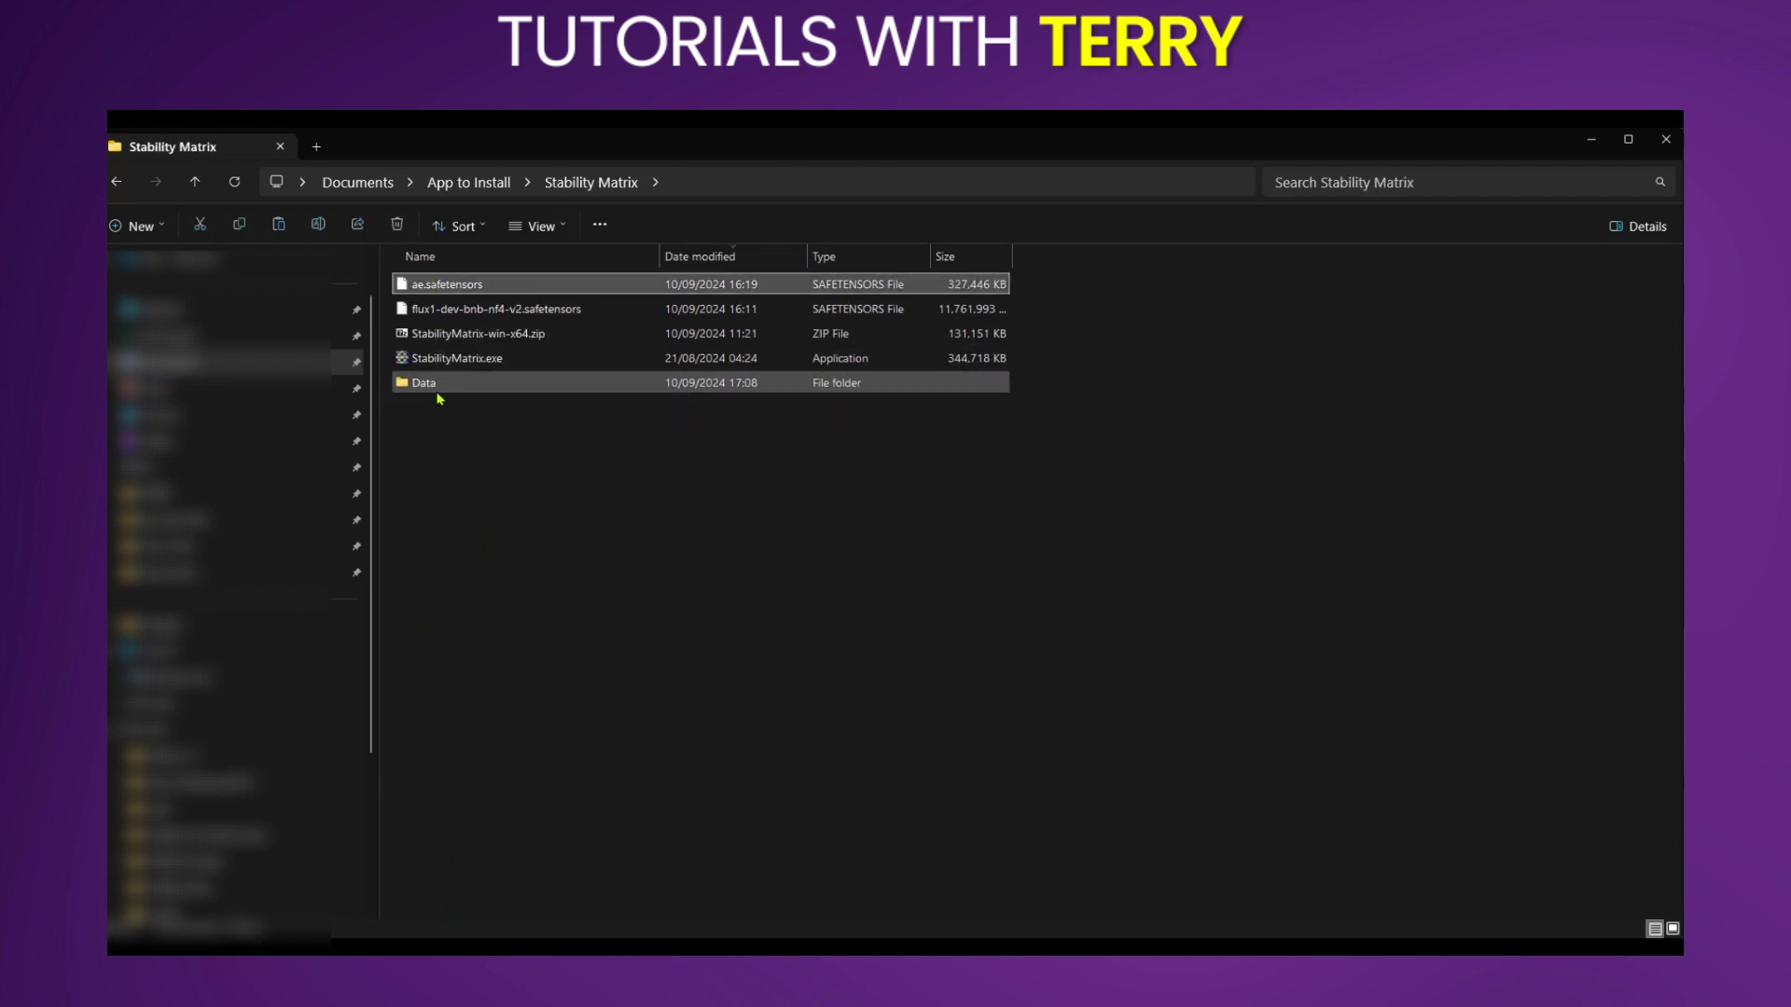
double_click(442, 386)
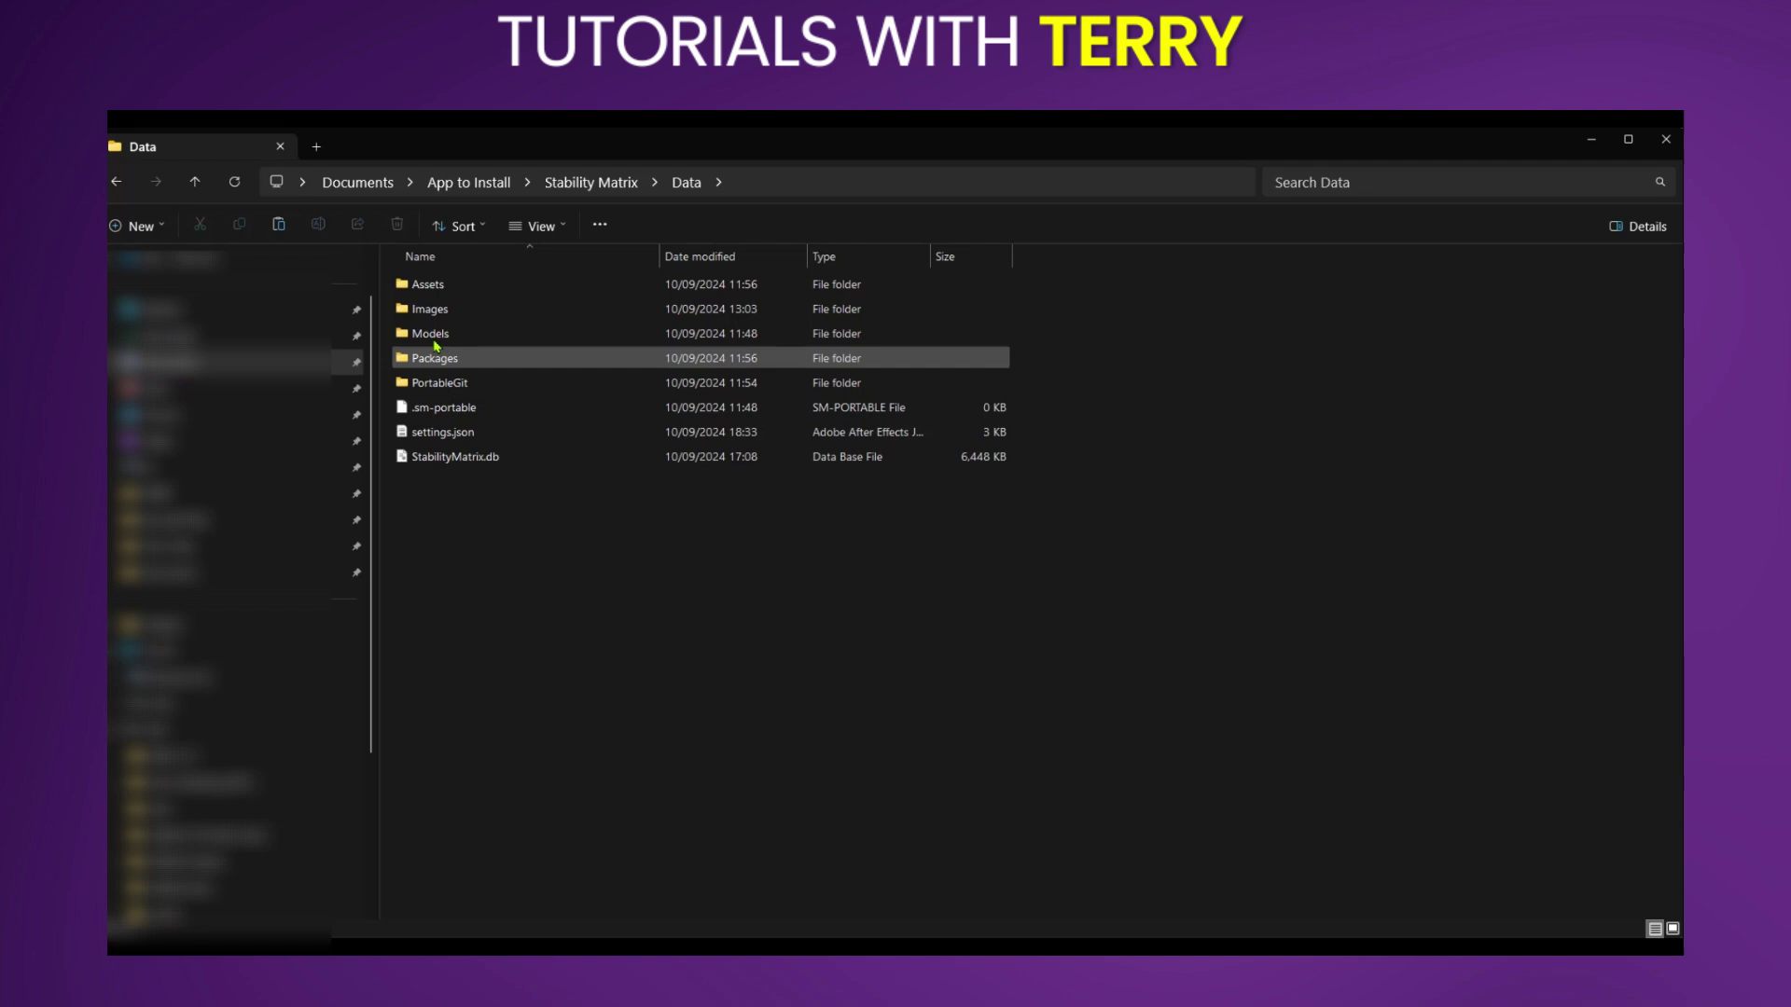
double_click(433, 333)
scroll(490, 606, "down", 2)
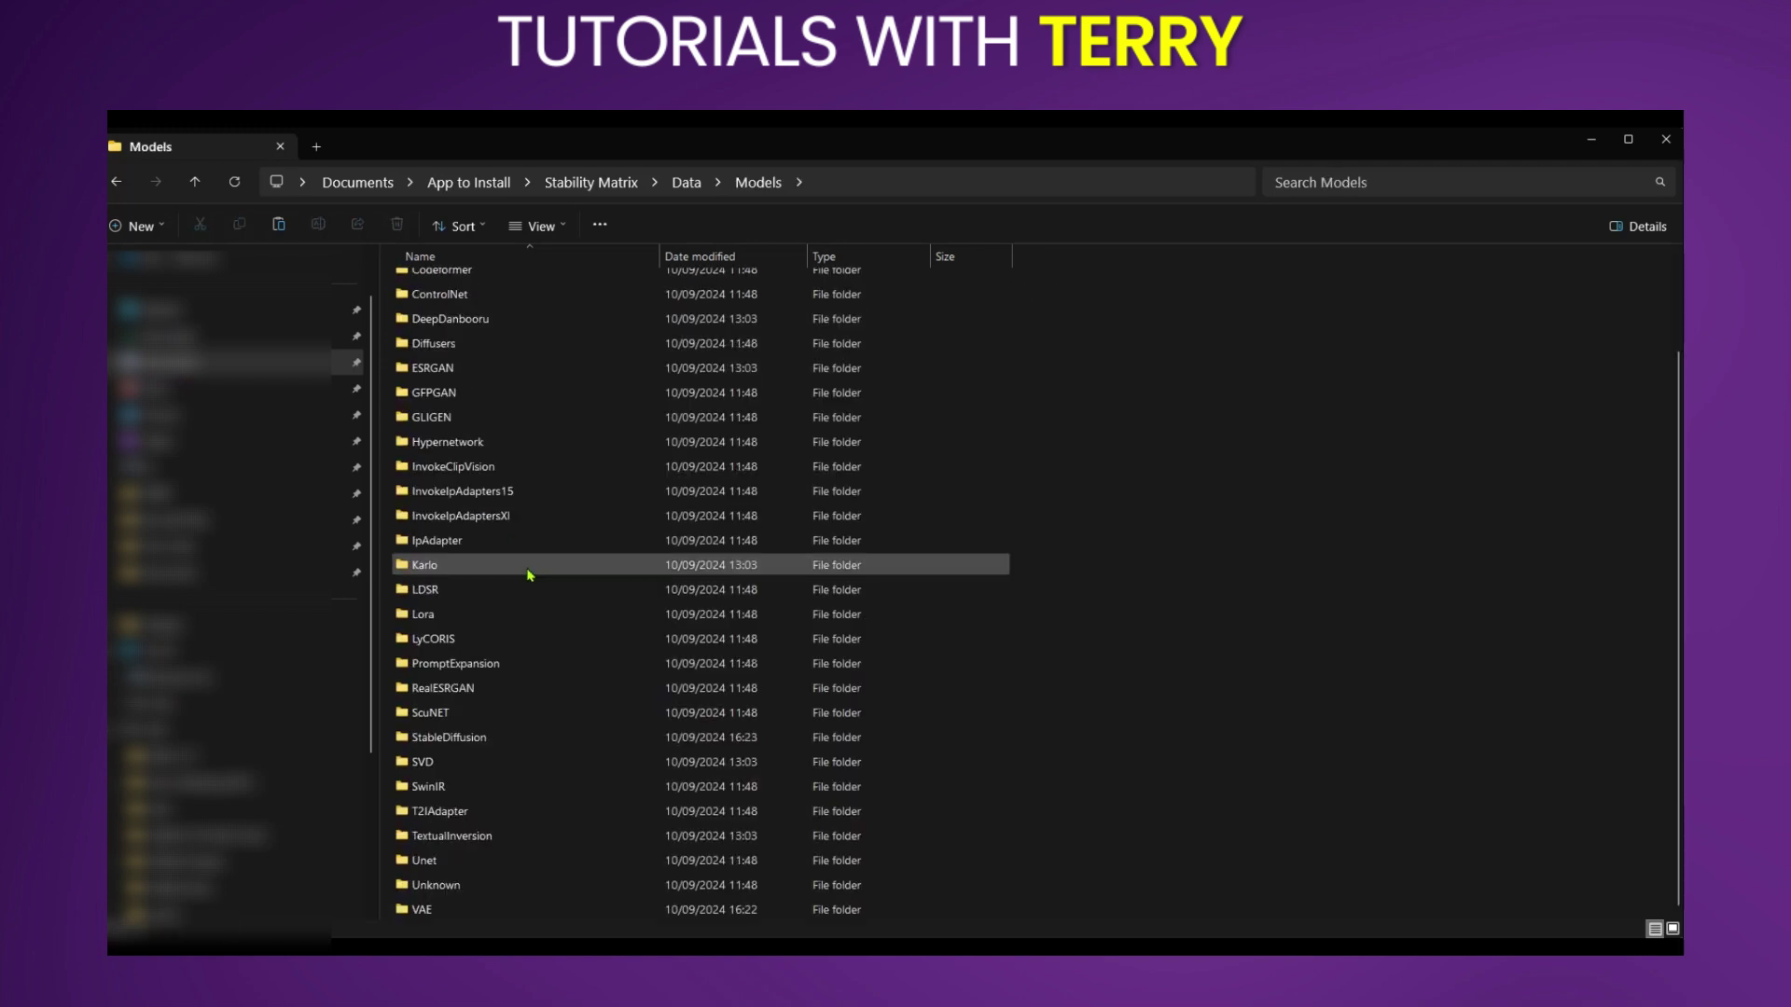
double_click(452, 911)
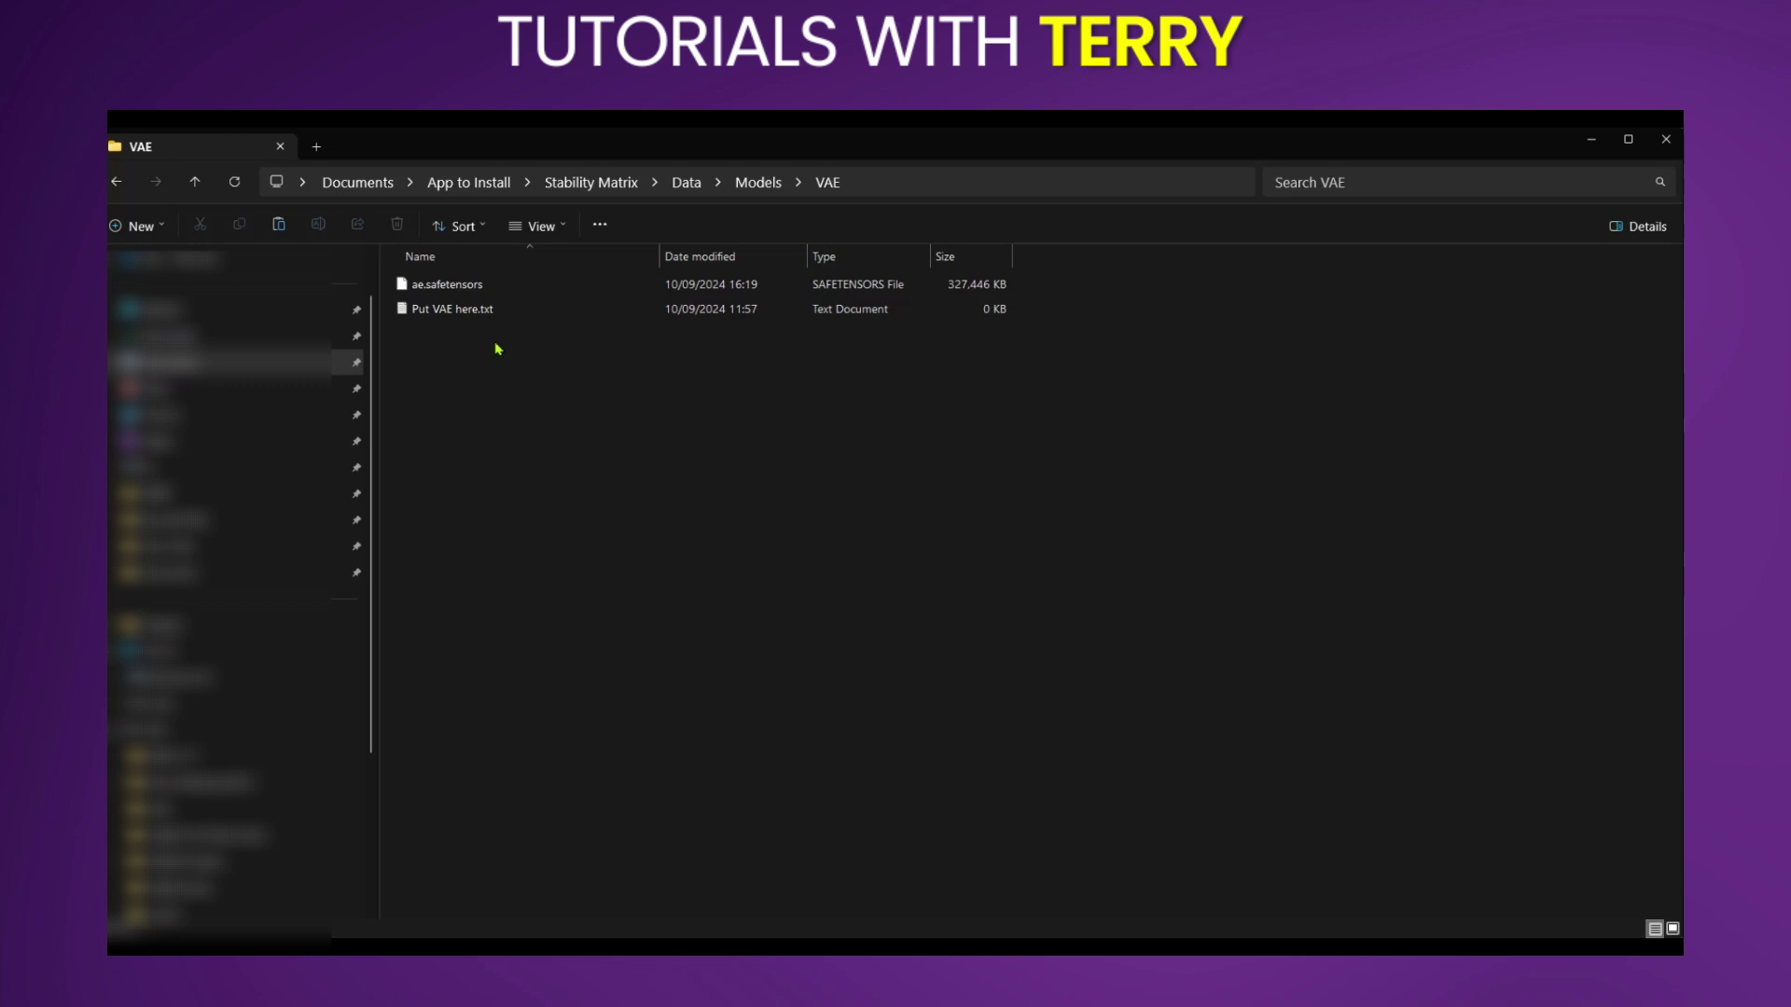
Delete ae.safetensors, the flux1 model and the StabilityMatrix zip from the app folder.
left_click(580, 183)
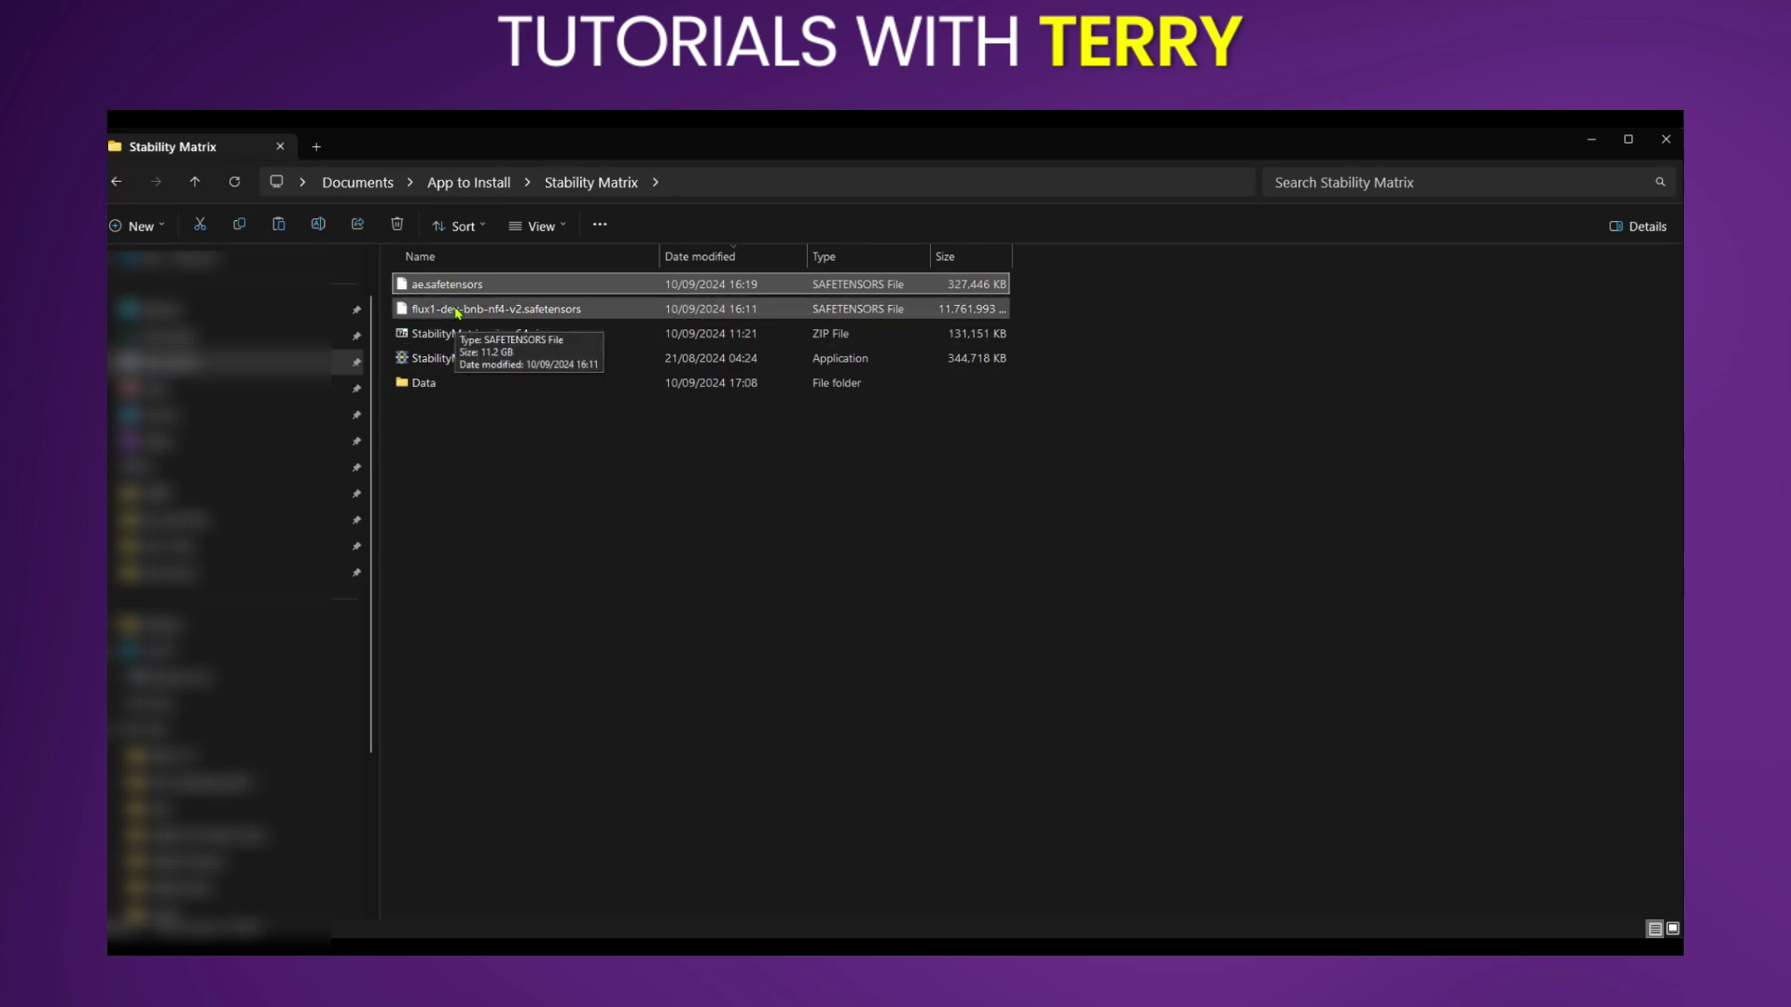
left_click(439, 333, "shift")
key("Delete")
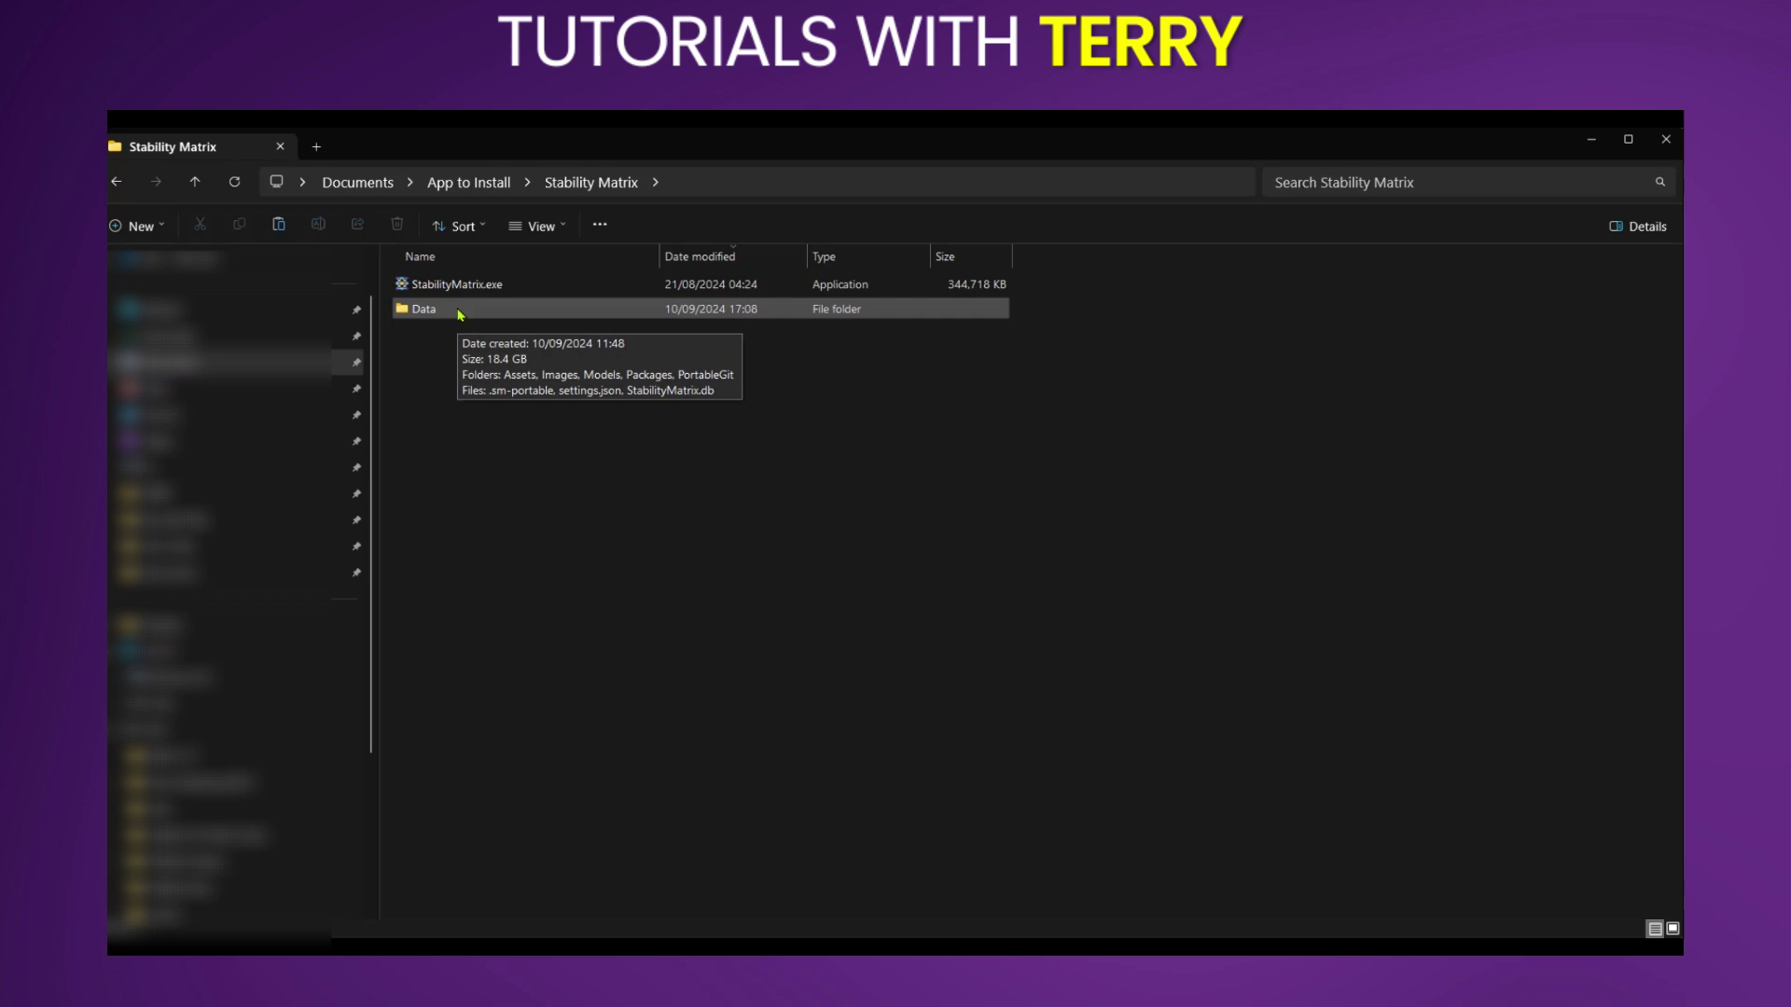
Launch StabilityMatrix.exe and view the installable packages headed by Stable Diffusion WebUI Forge.
double_click(457, 285)
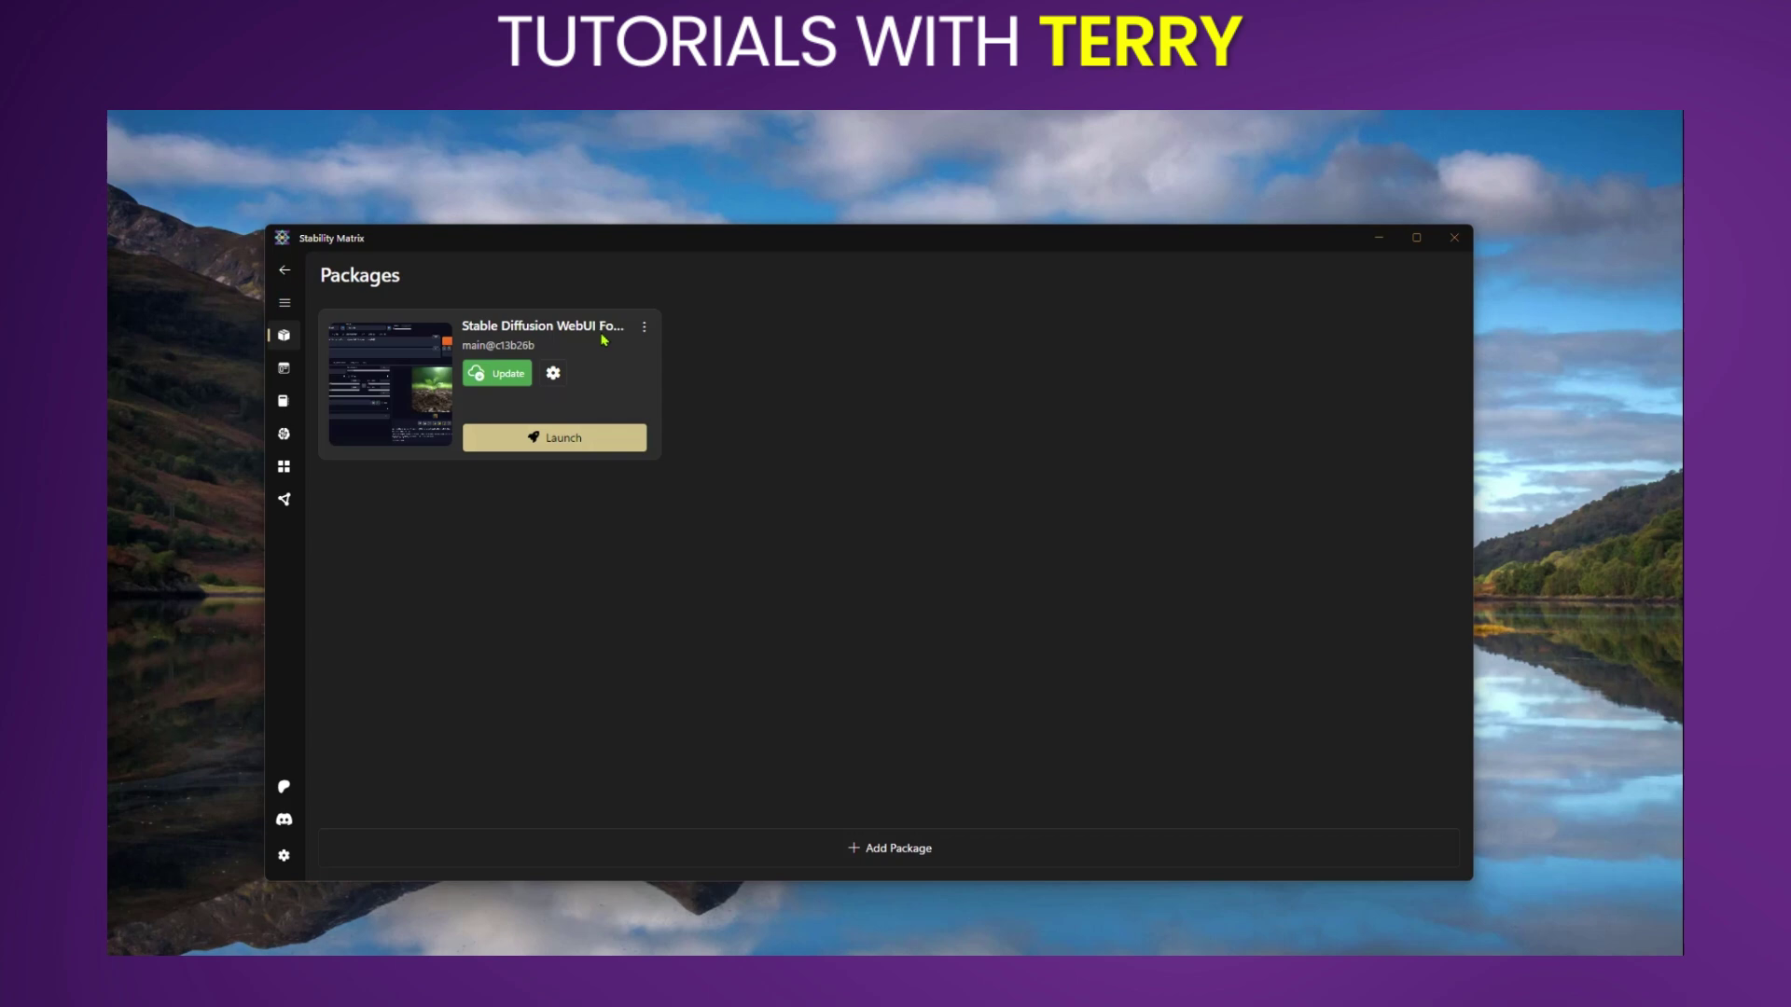
left_click(863, 845)
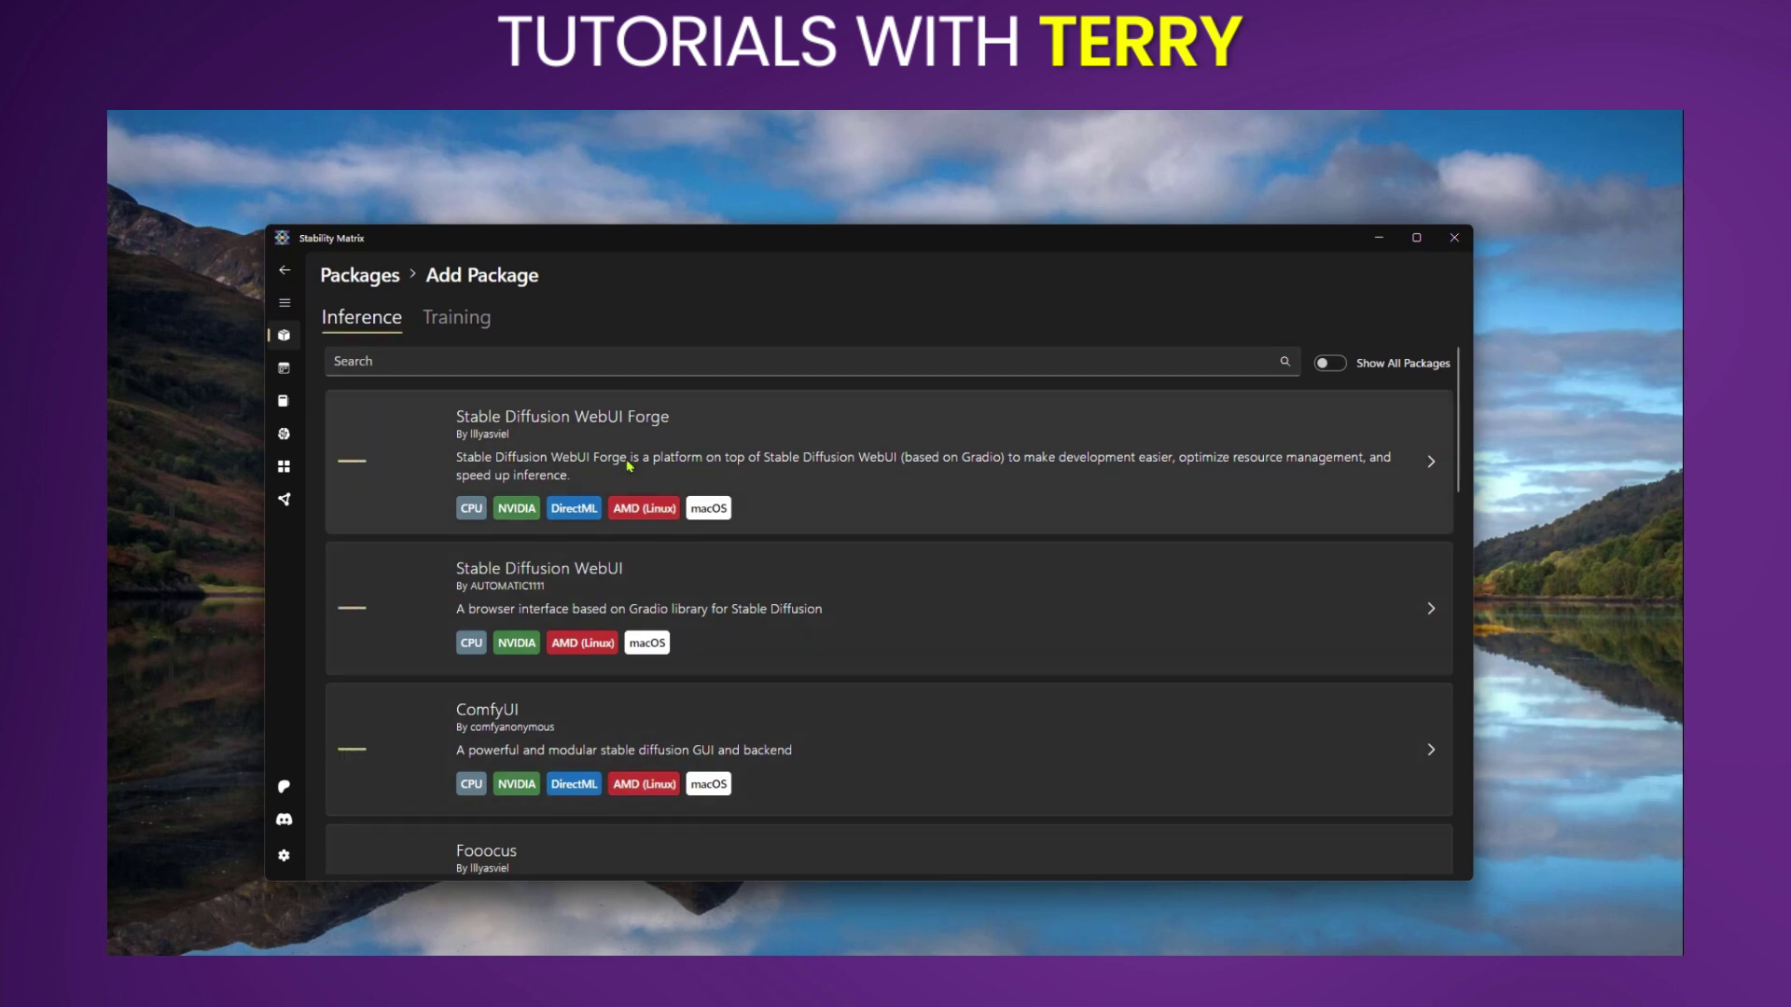
scroll(503, 411, "down", 3)
scroll(438, 434, "up", 3)
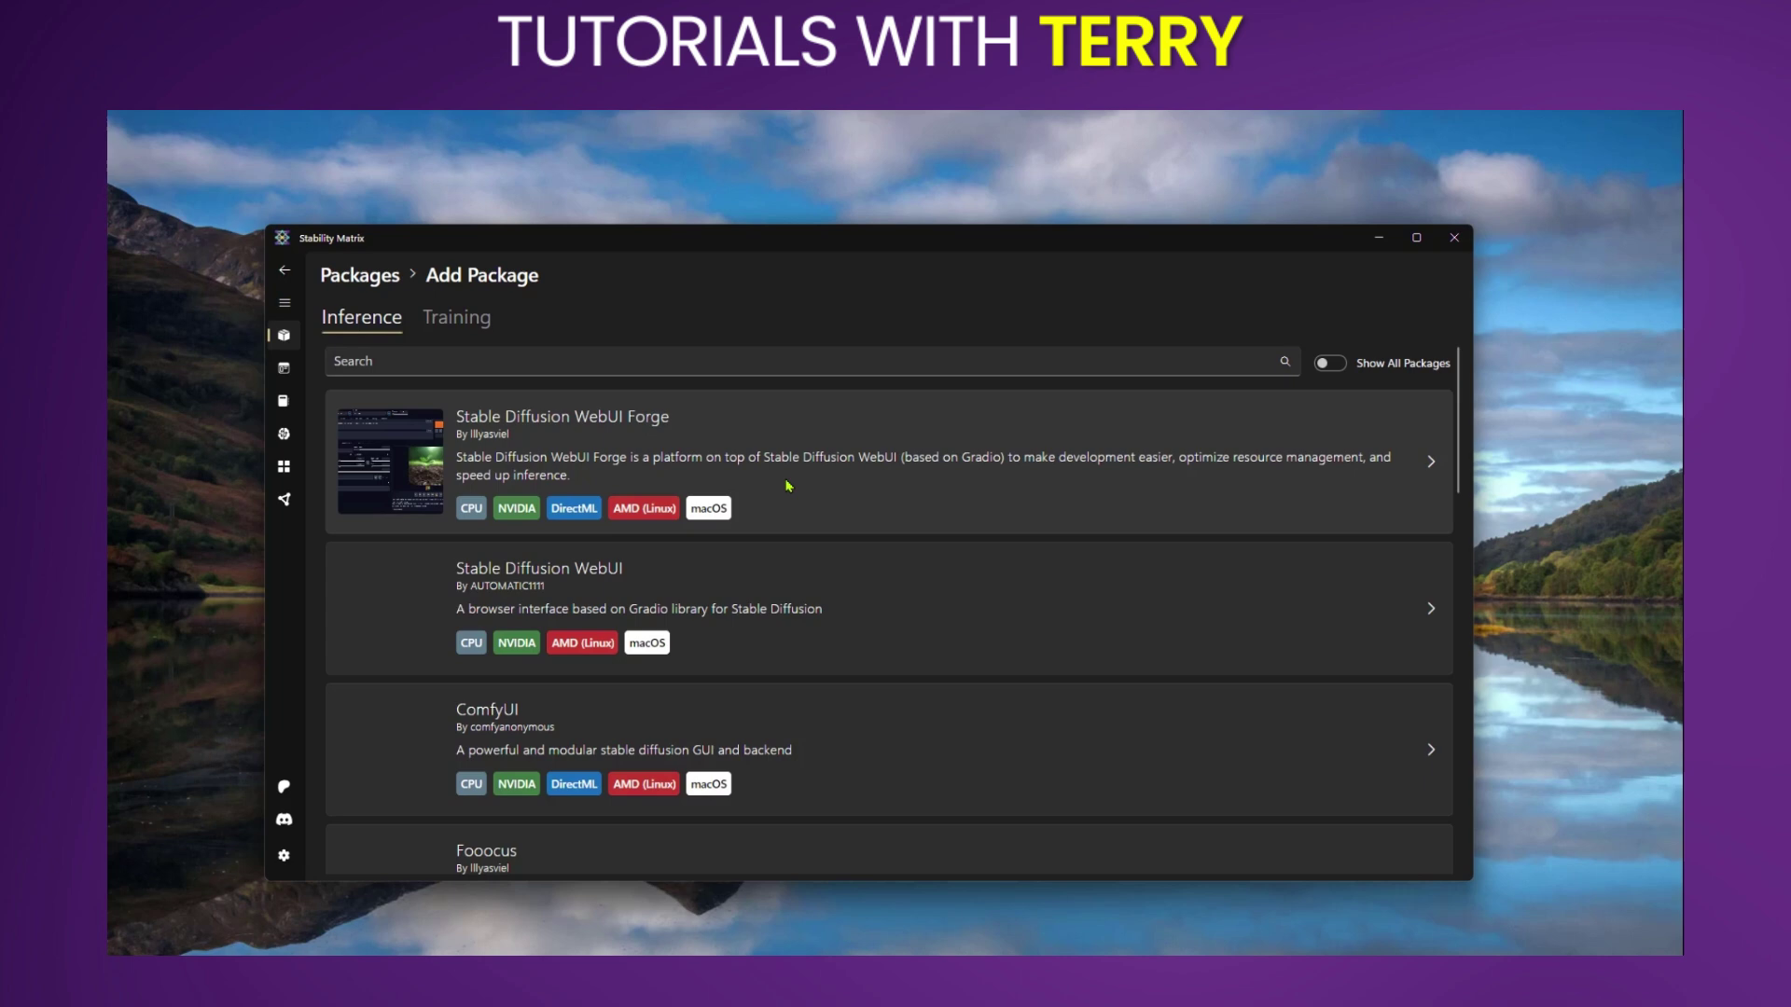
Return to Packages and launch the Stable Diffusion WebUI Forge package.
left_click(359, 275)
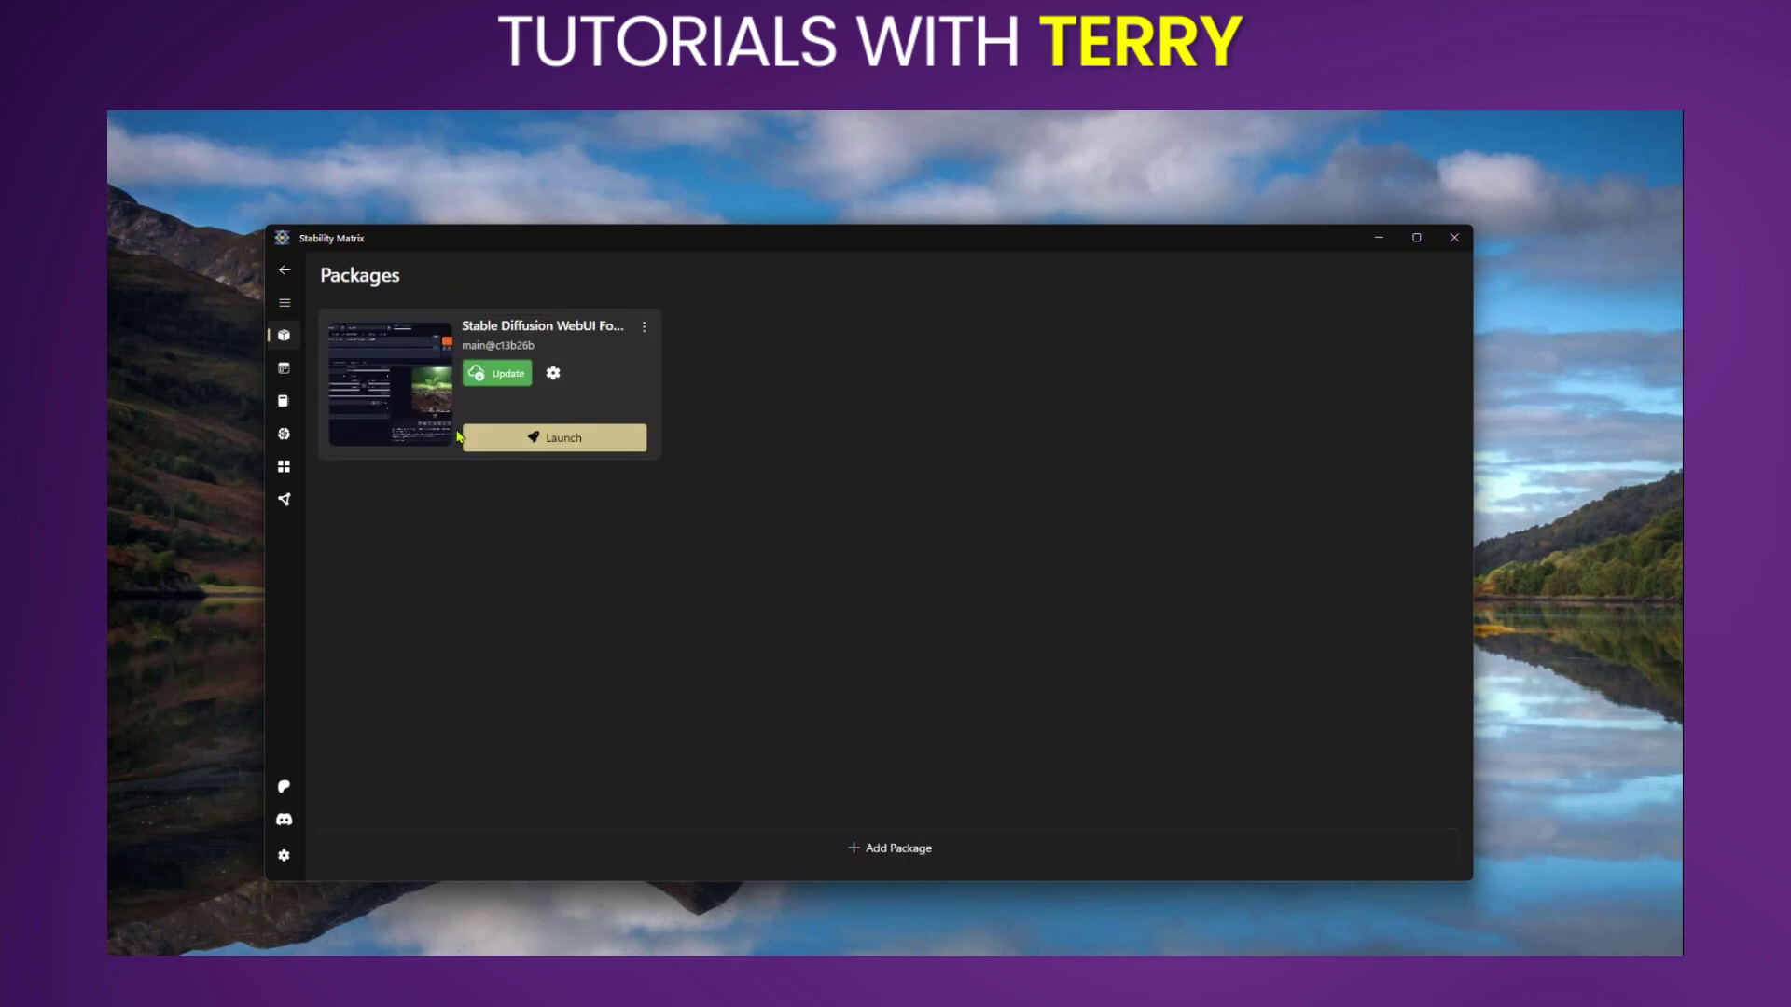
left_click(534, 442)
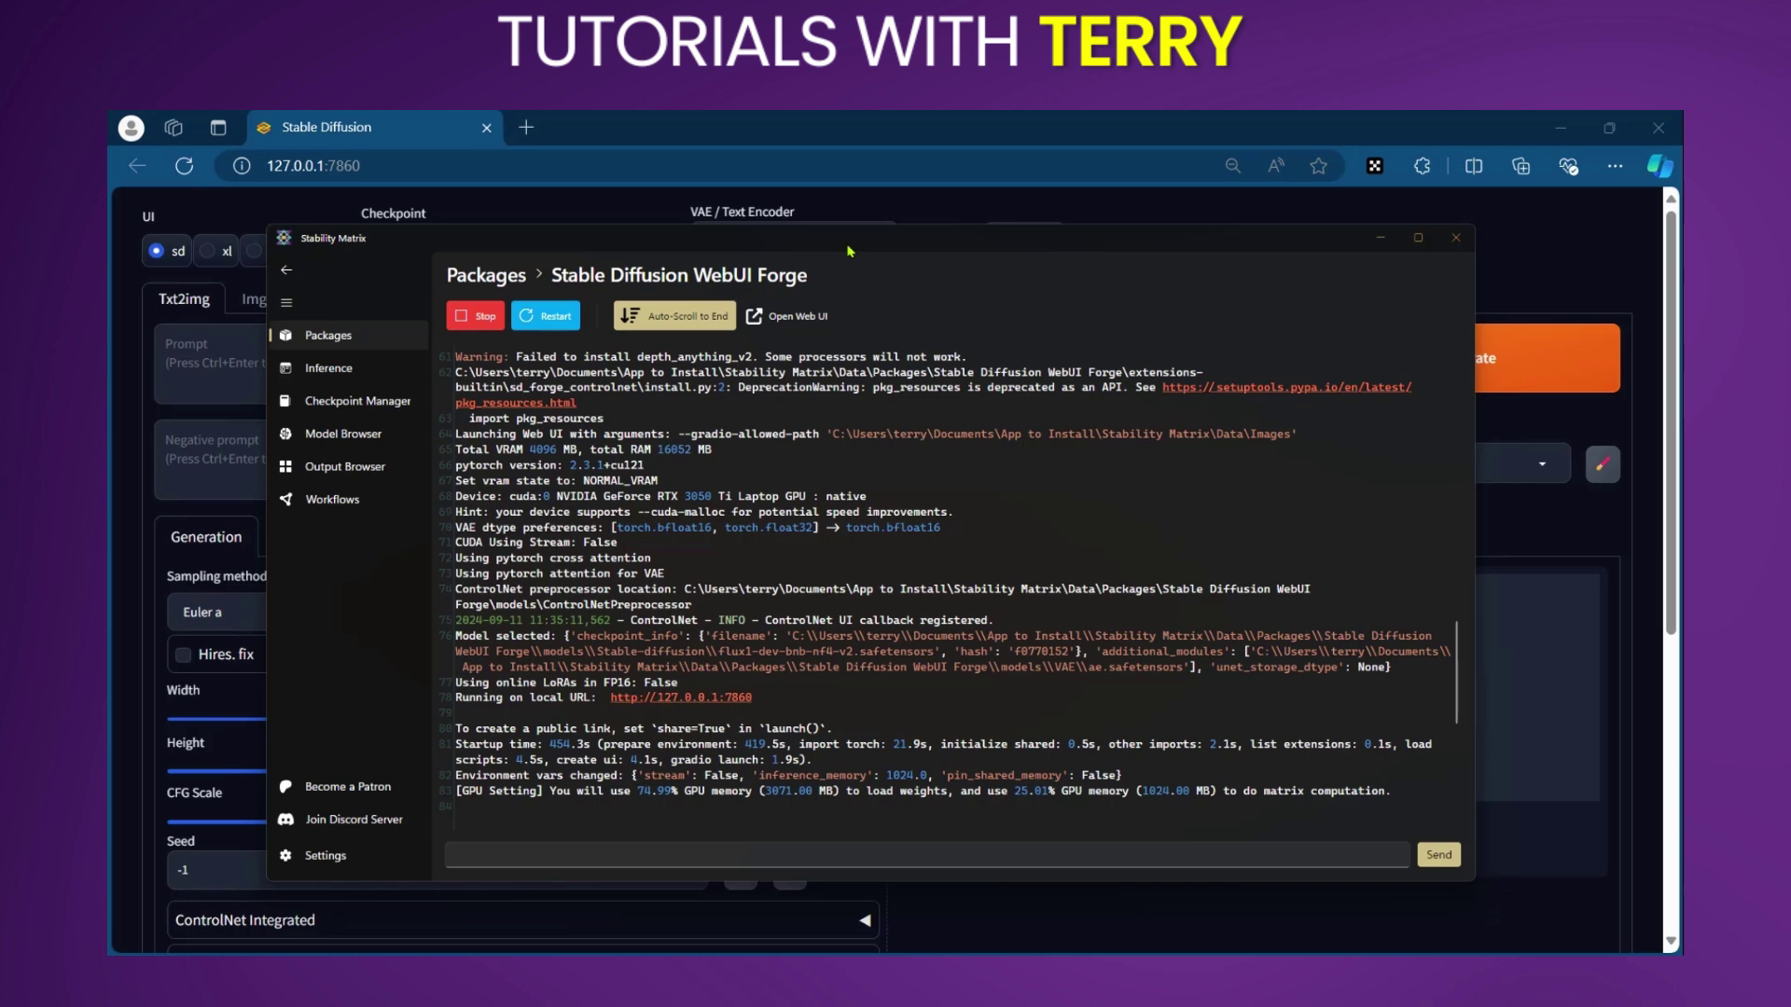
In Forge's web UI, select the flux preset with the flux1-dev-bnb-nf4-v2.safetensors checkpoint.
left_click(665, 137)
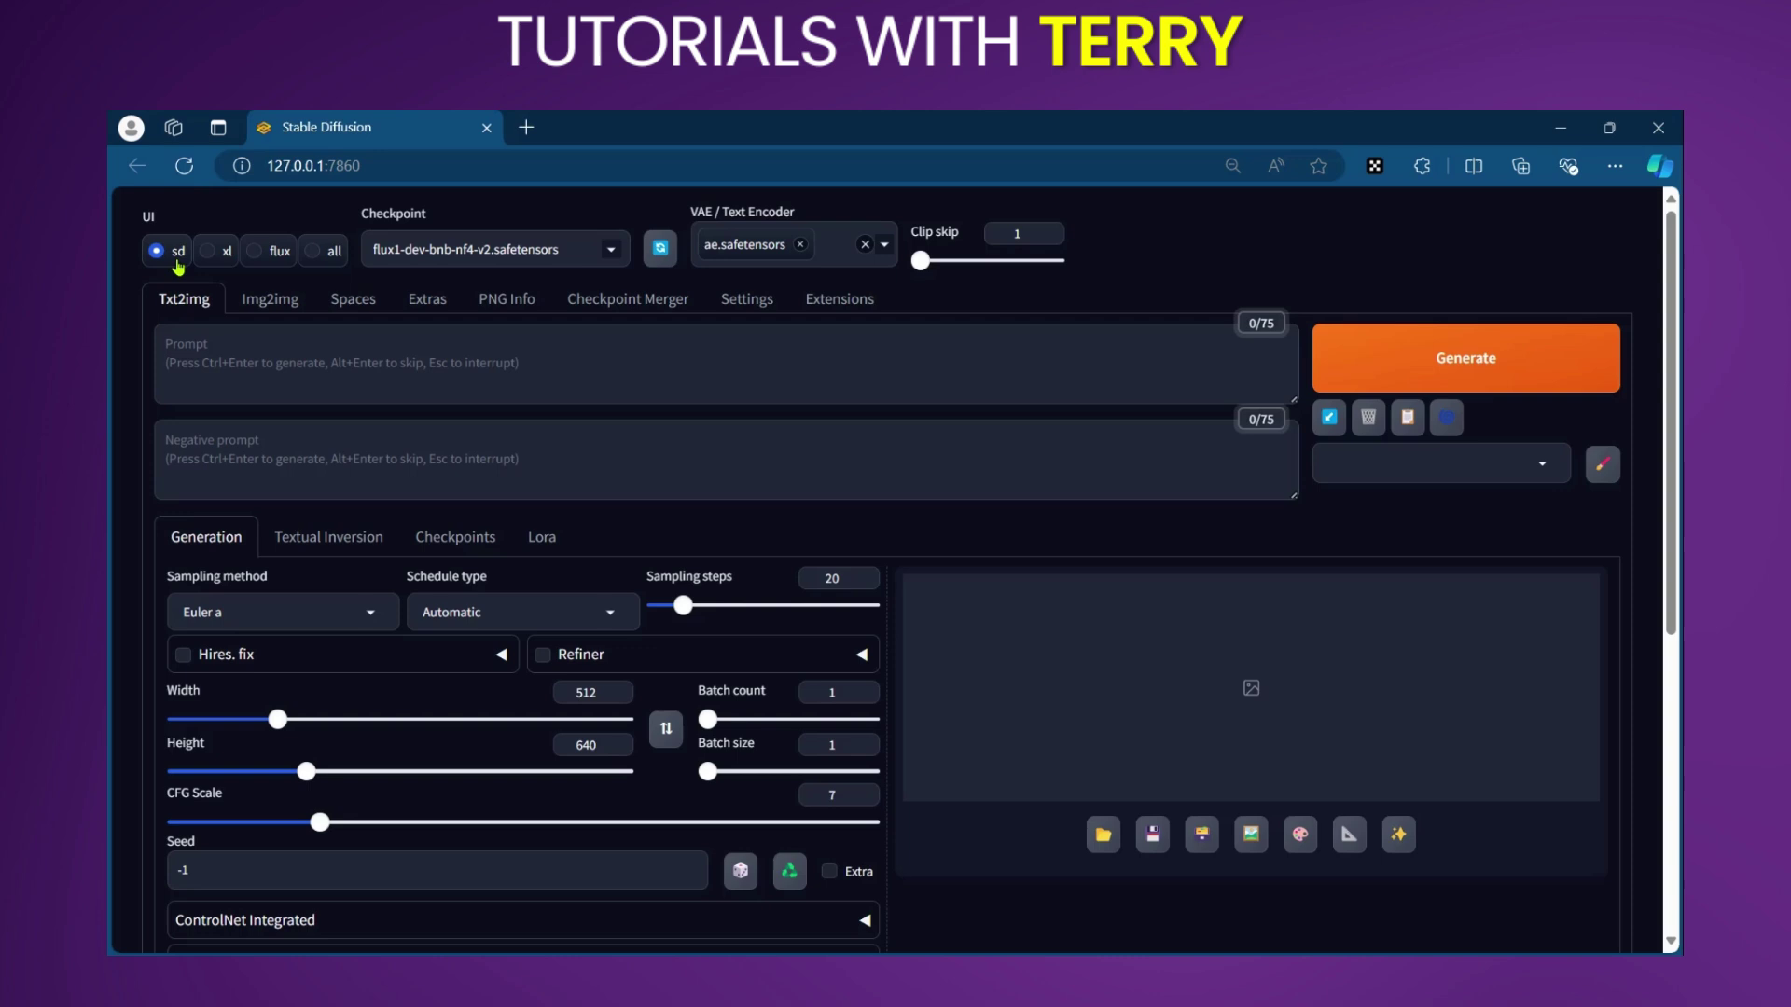
left_click(255, 251)
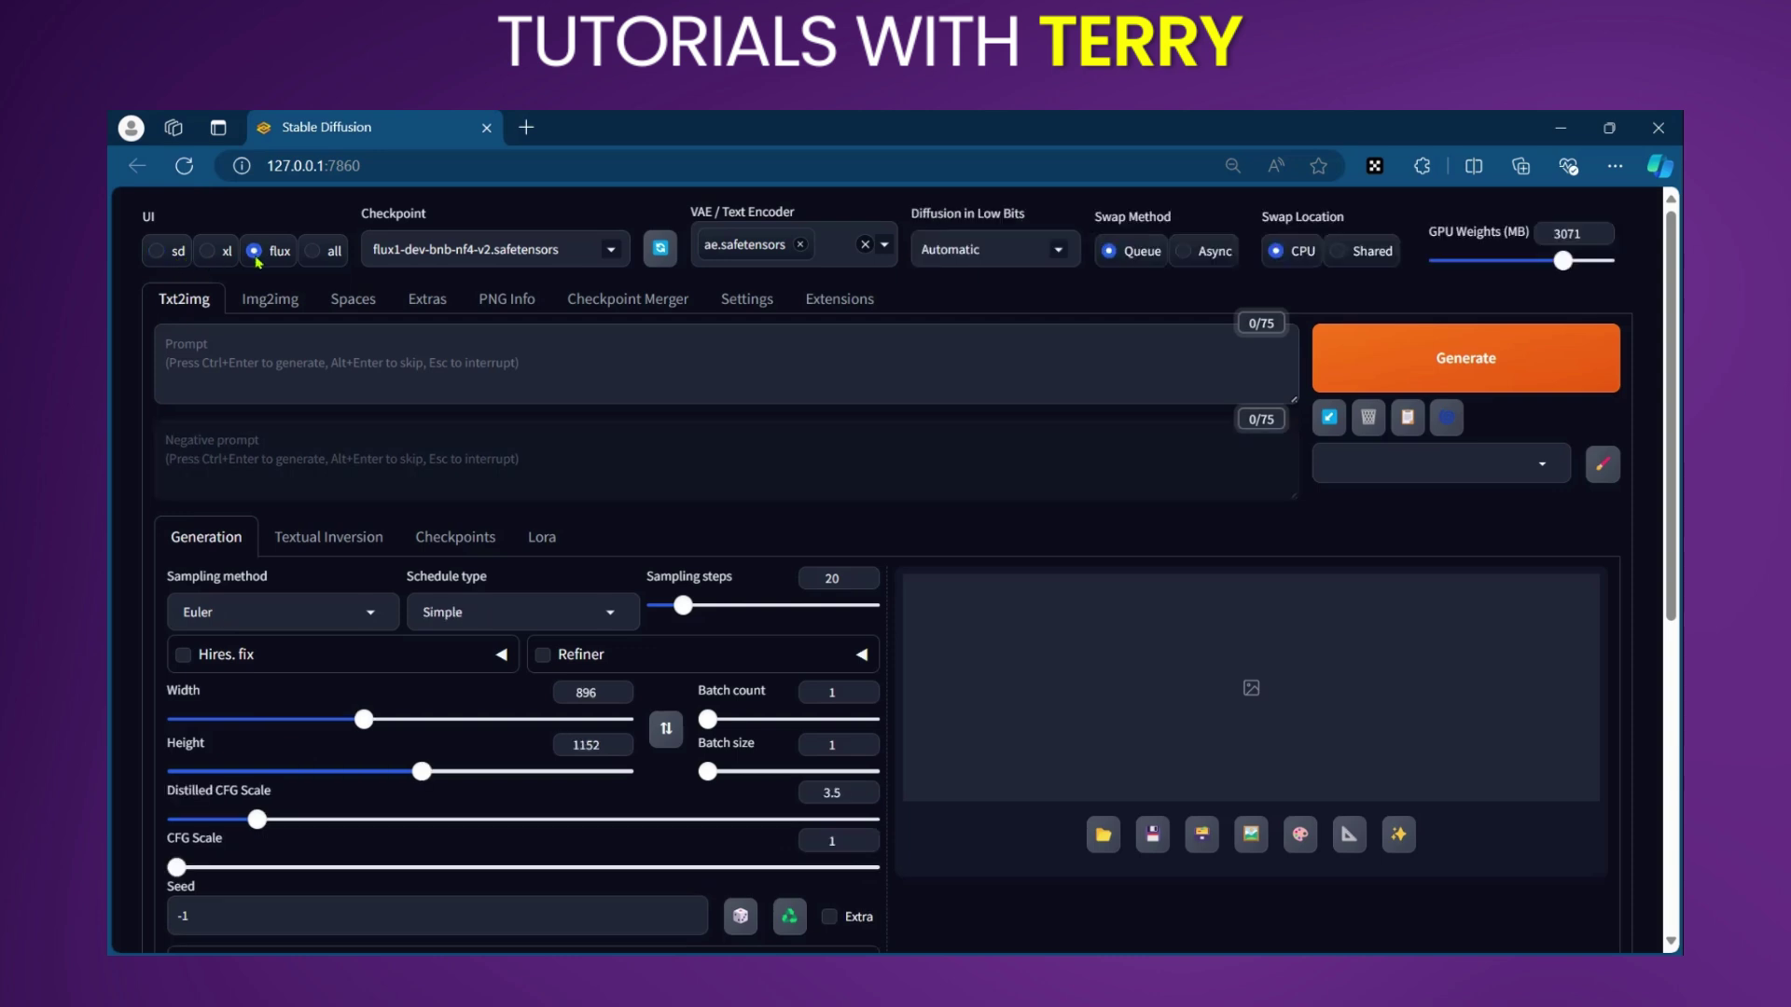
left_click(607, 252)
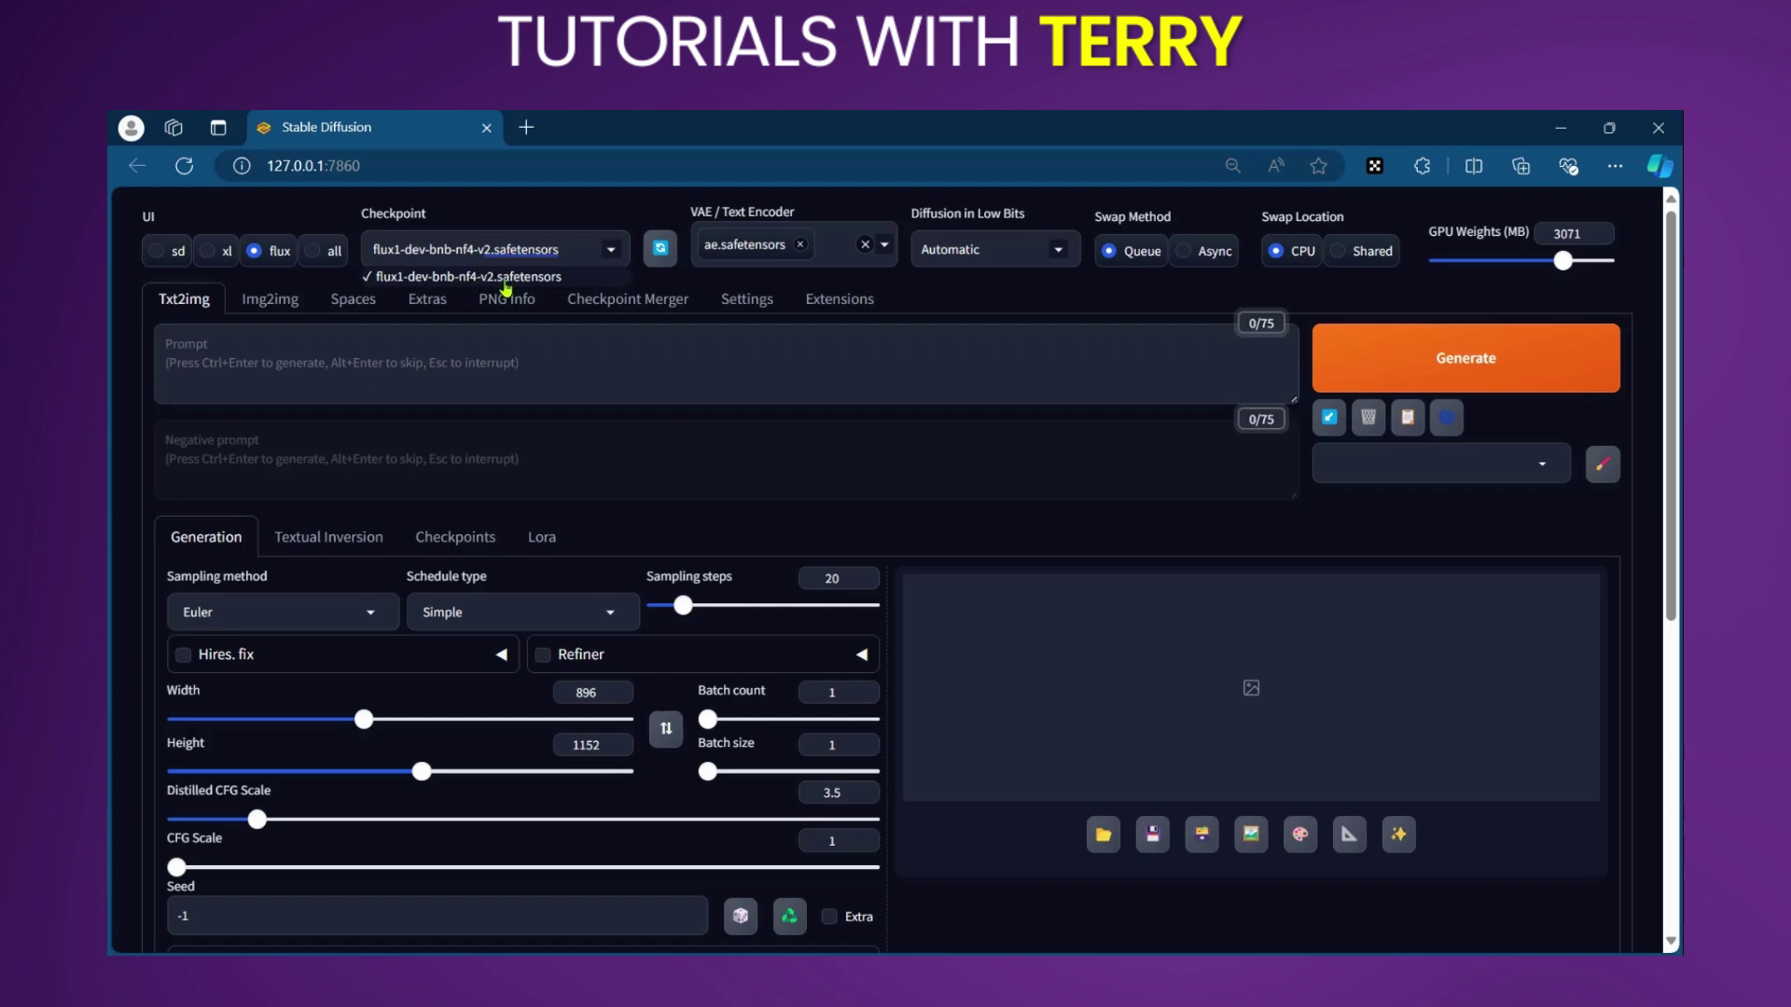
left_click(503, 279)
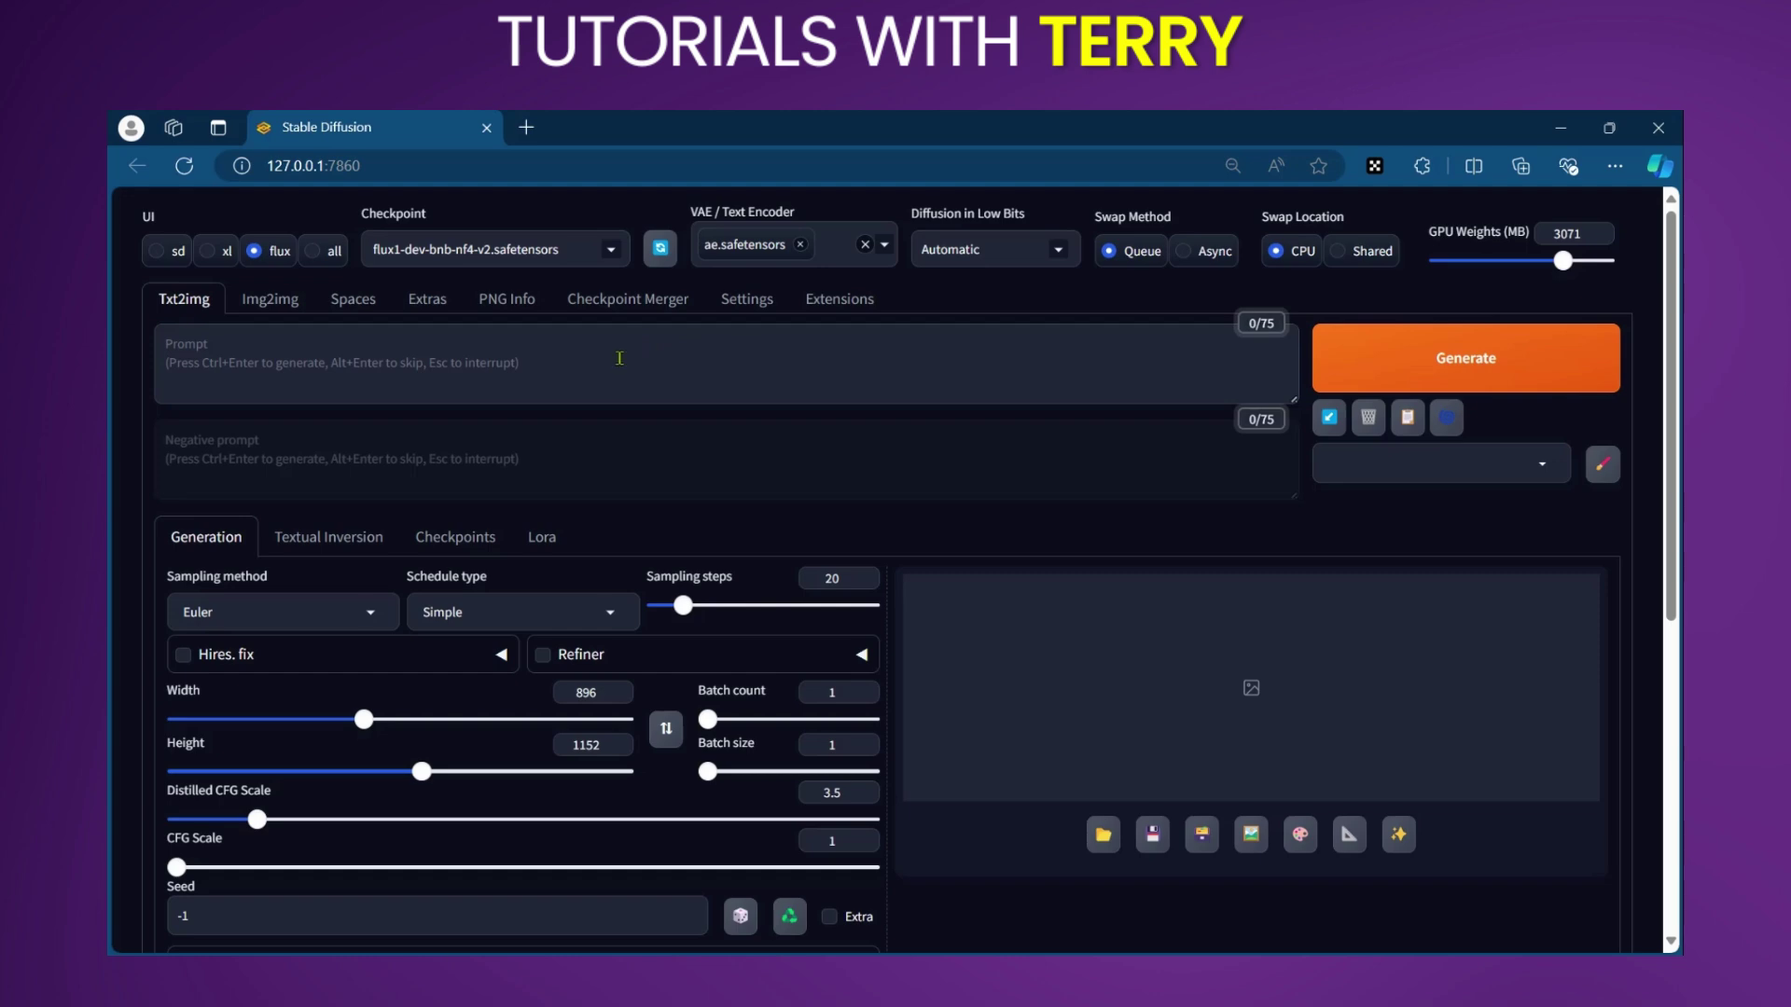
Set the image height to 750 and the width to 500.
scroll(507, 749, "down", 1)
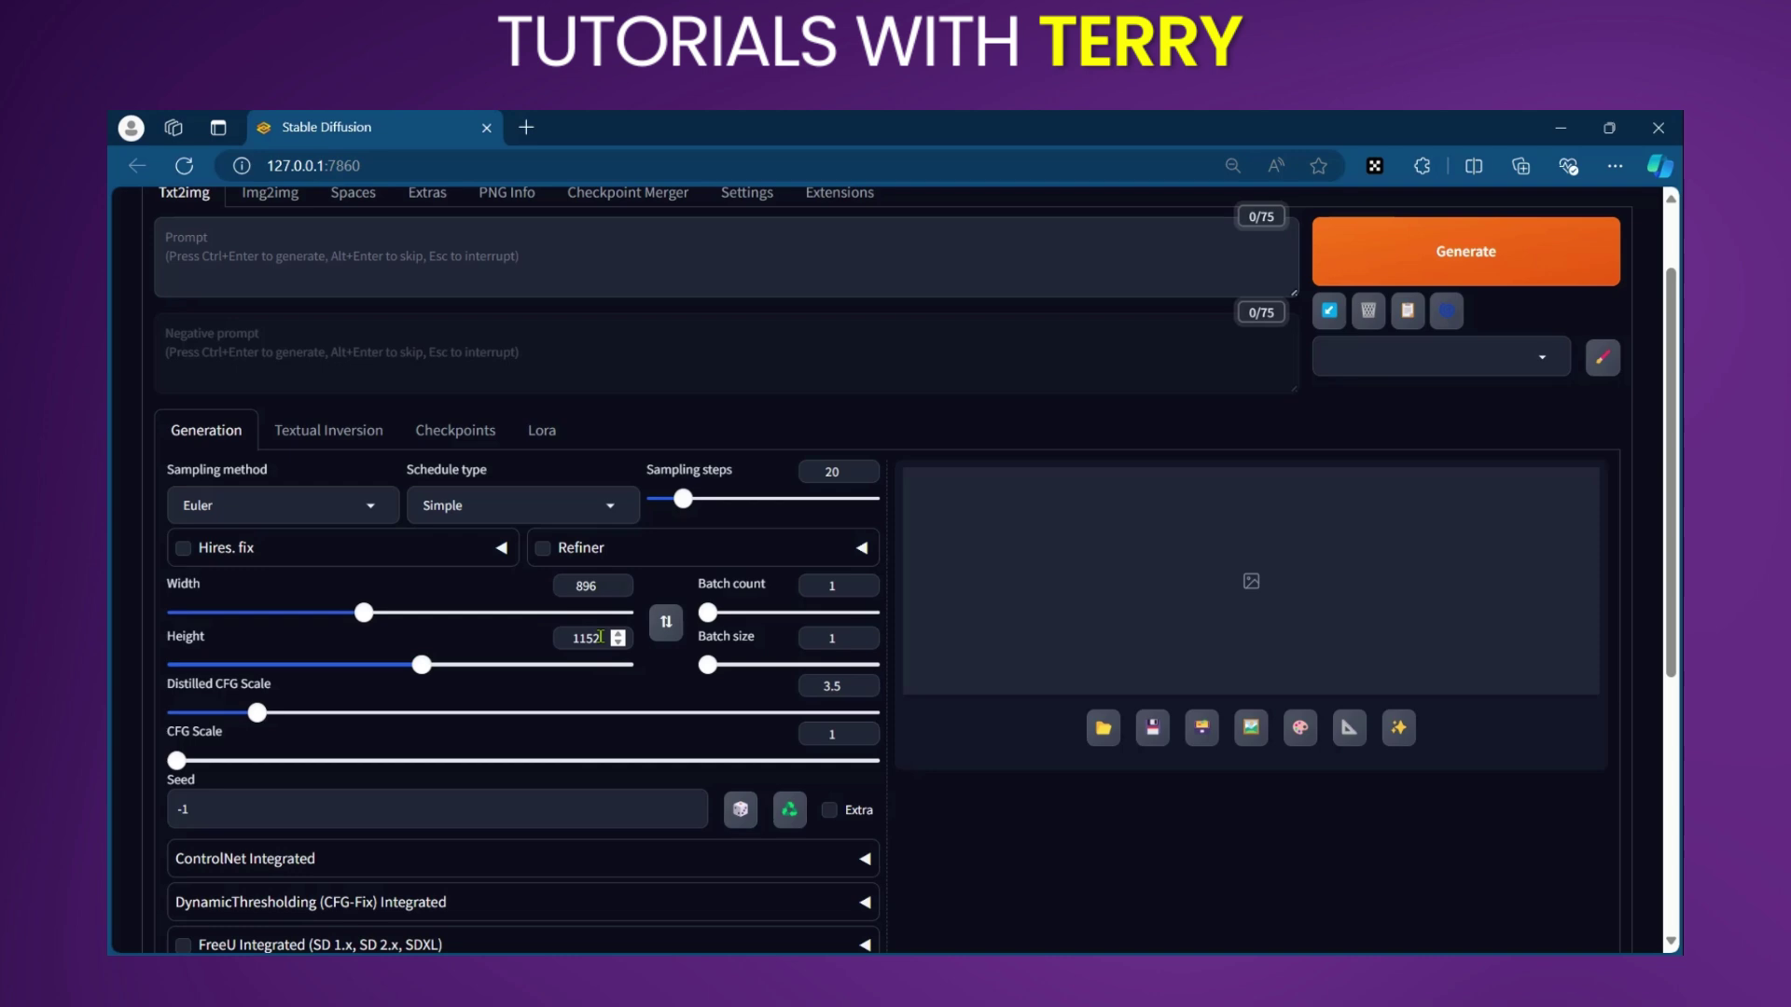
left_click_drag(602, 637, 568, 638)
type("750")
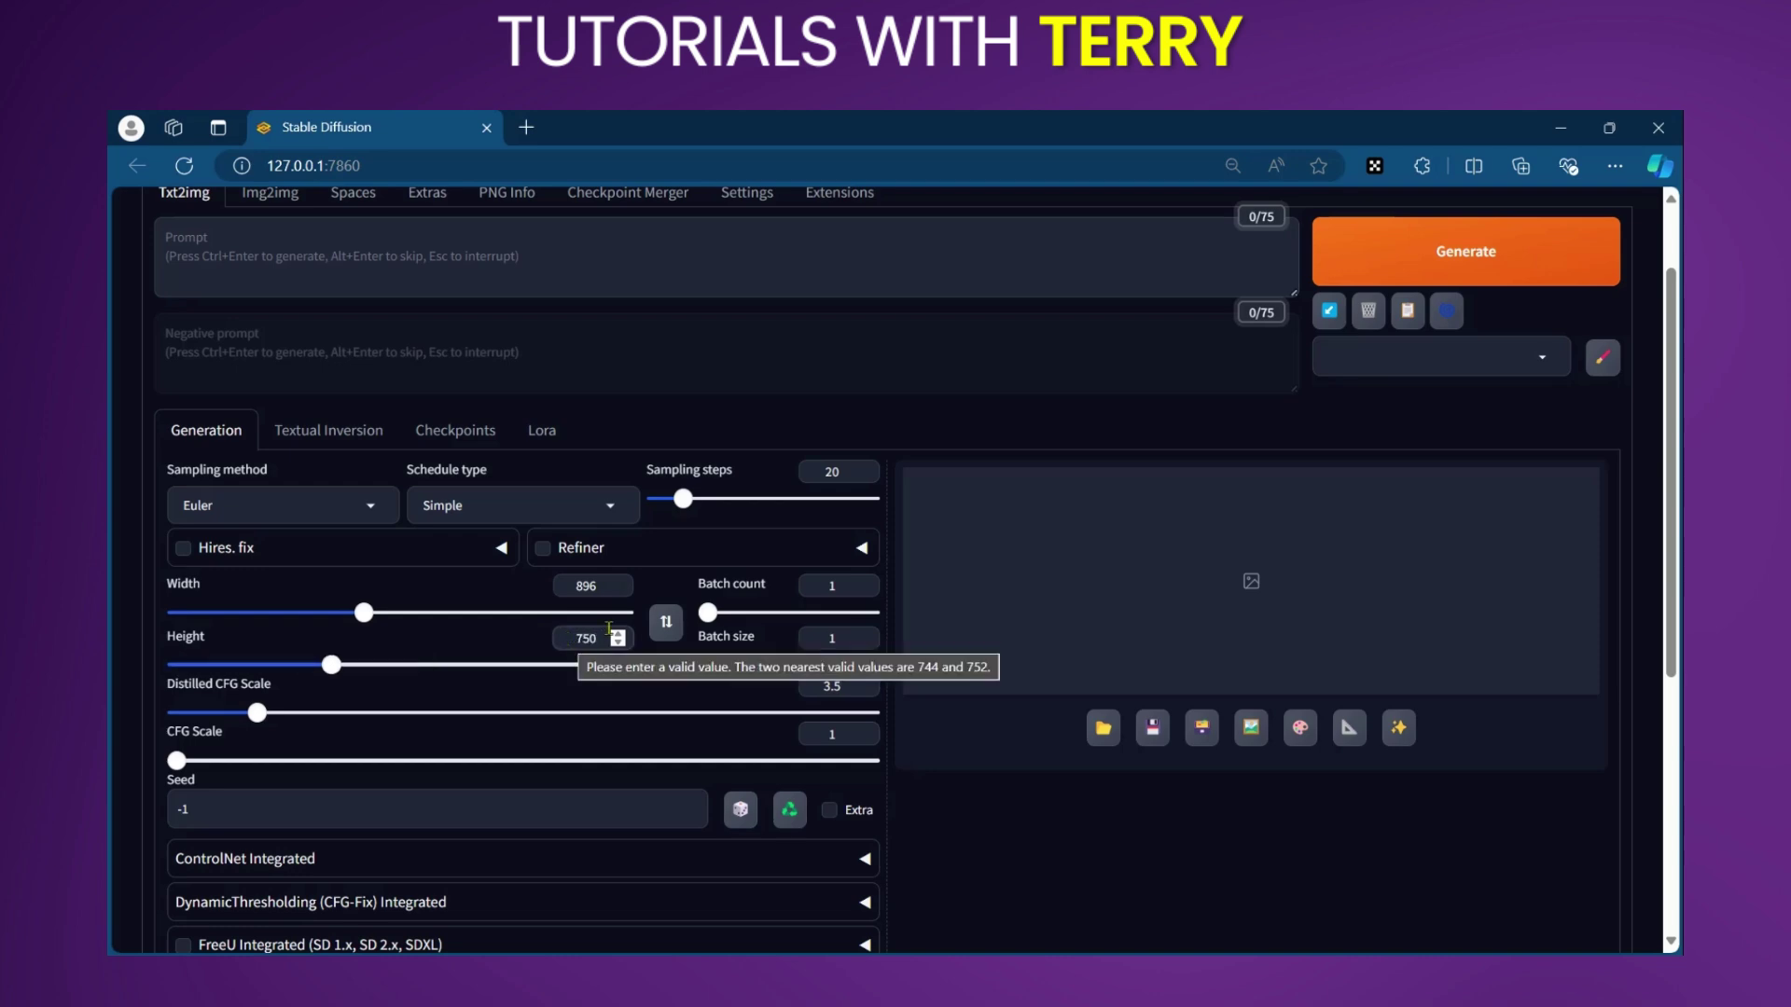
left_click(618, 590)
left_click(618, 591)
left_click(619, 590)
double_click(598, 584)
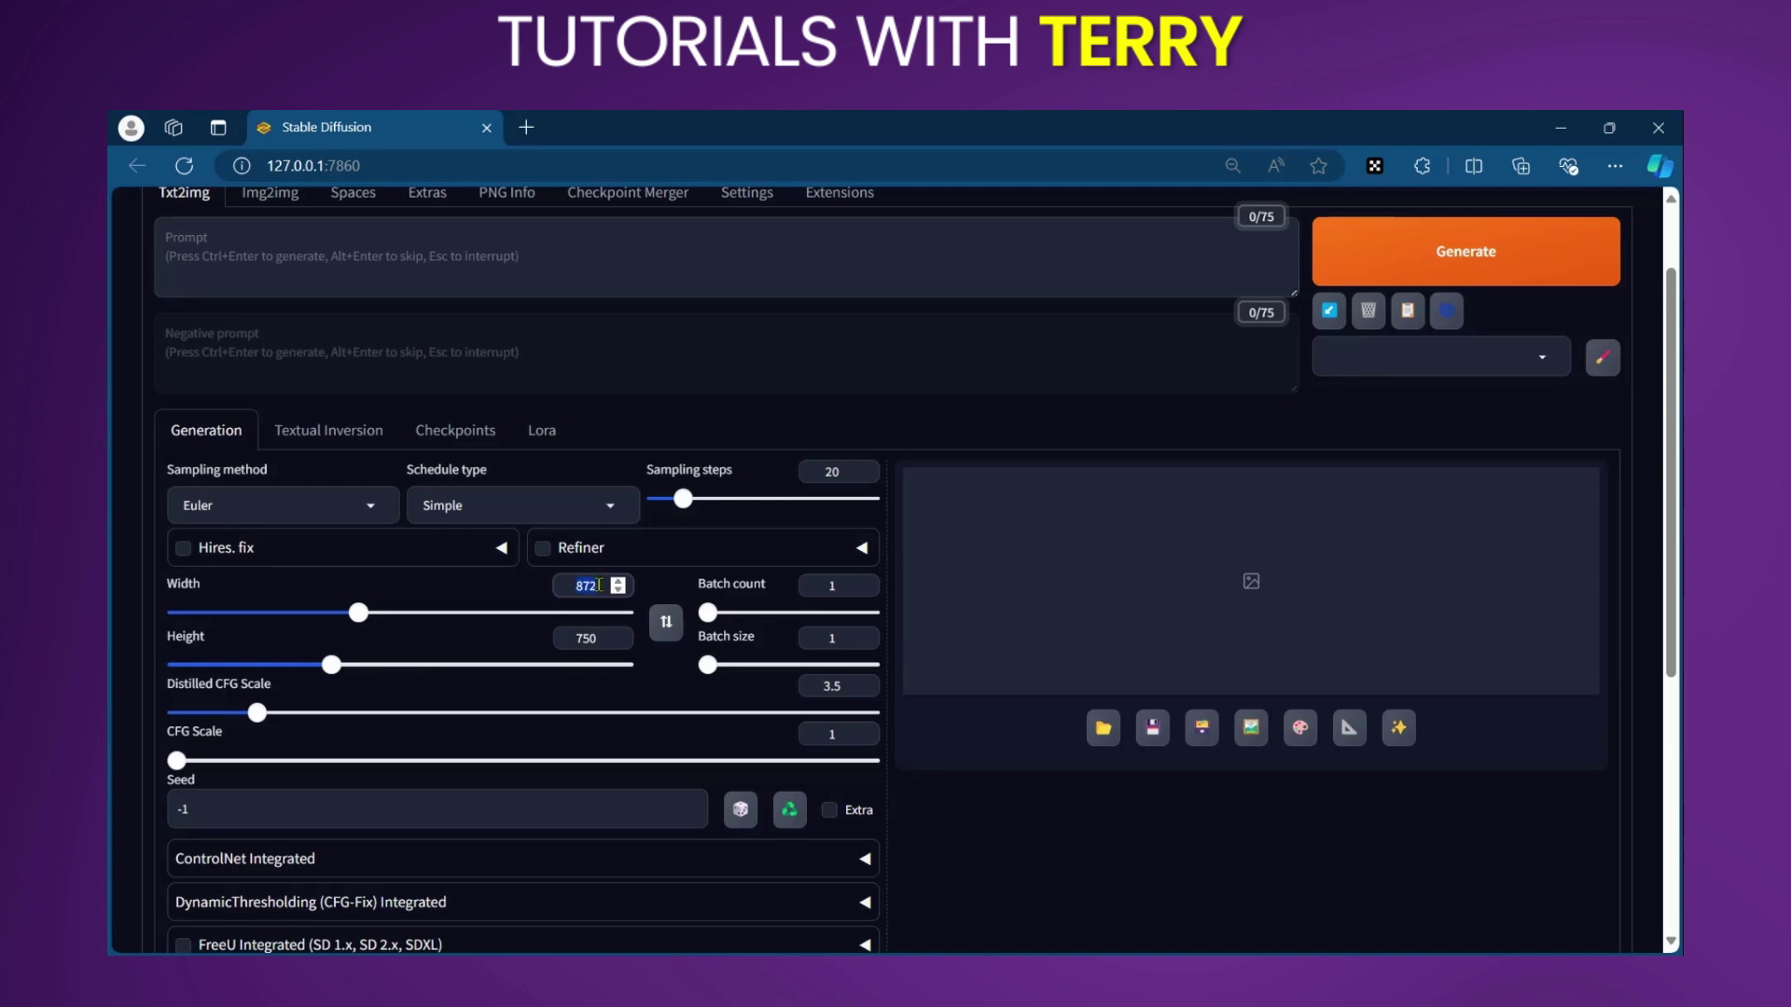
type("500")
Paste the DIY home-improvement book cover prompt into the Prompt box.
scroll(243, 362, "up", 2)
left_click(242, 362)
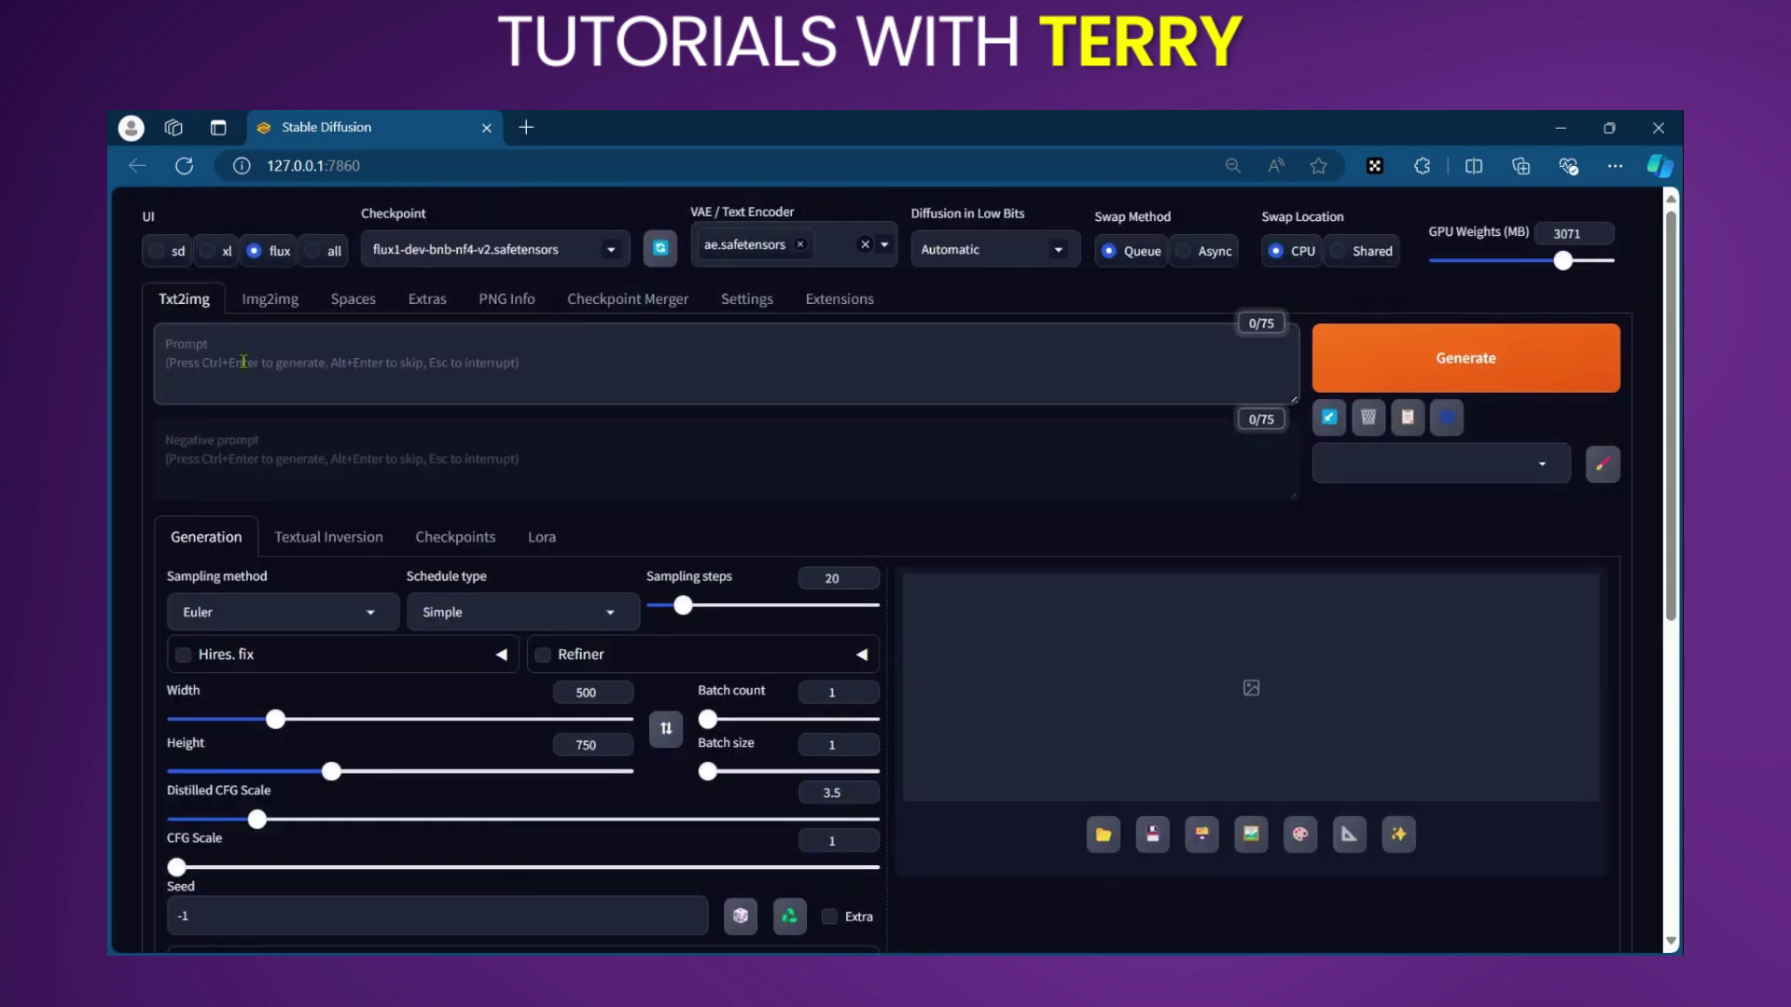
type("Design a sleek and modern cover for a DIY home improvement guide. The book focuses on simple, budget-friendly projects that anyone can tackle, from building custom shelves to refreshing old furniture with paint. The cover should feature a well-organized workspace with tools such as a hammer, measuring tape, paintbrushes, and wooden planks. Include images of a few completed projects, like a stylish floating shelf or a repurposed chair. The background should be clean and neutral, perhaps with light wood textures, allowing the projects and tools to stand out. The title of the book, in bold, straightforward font, should be \"Easy DIY Projects for Your Home\". The author's name, \"Alex Harper,\" should appear at the bottom in a simple, professional font. The overall look should be practical, inviting, and suitable for beginner and intermediate DIY enthusiasts.")
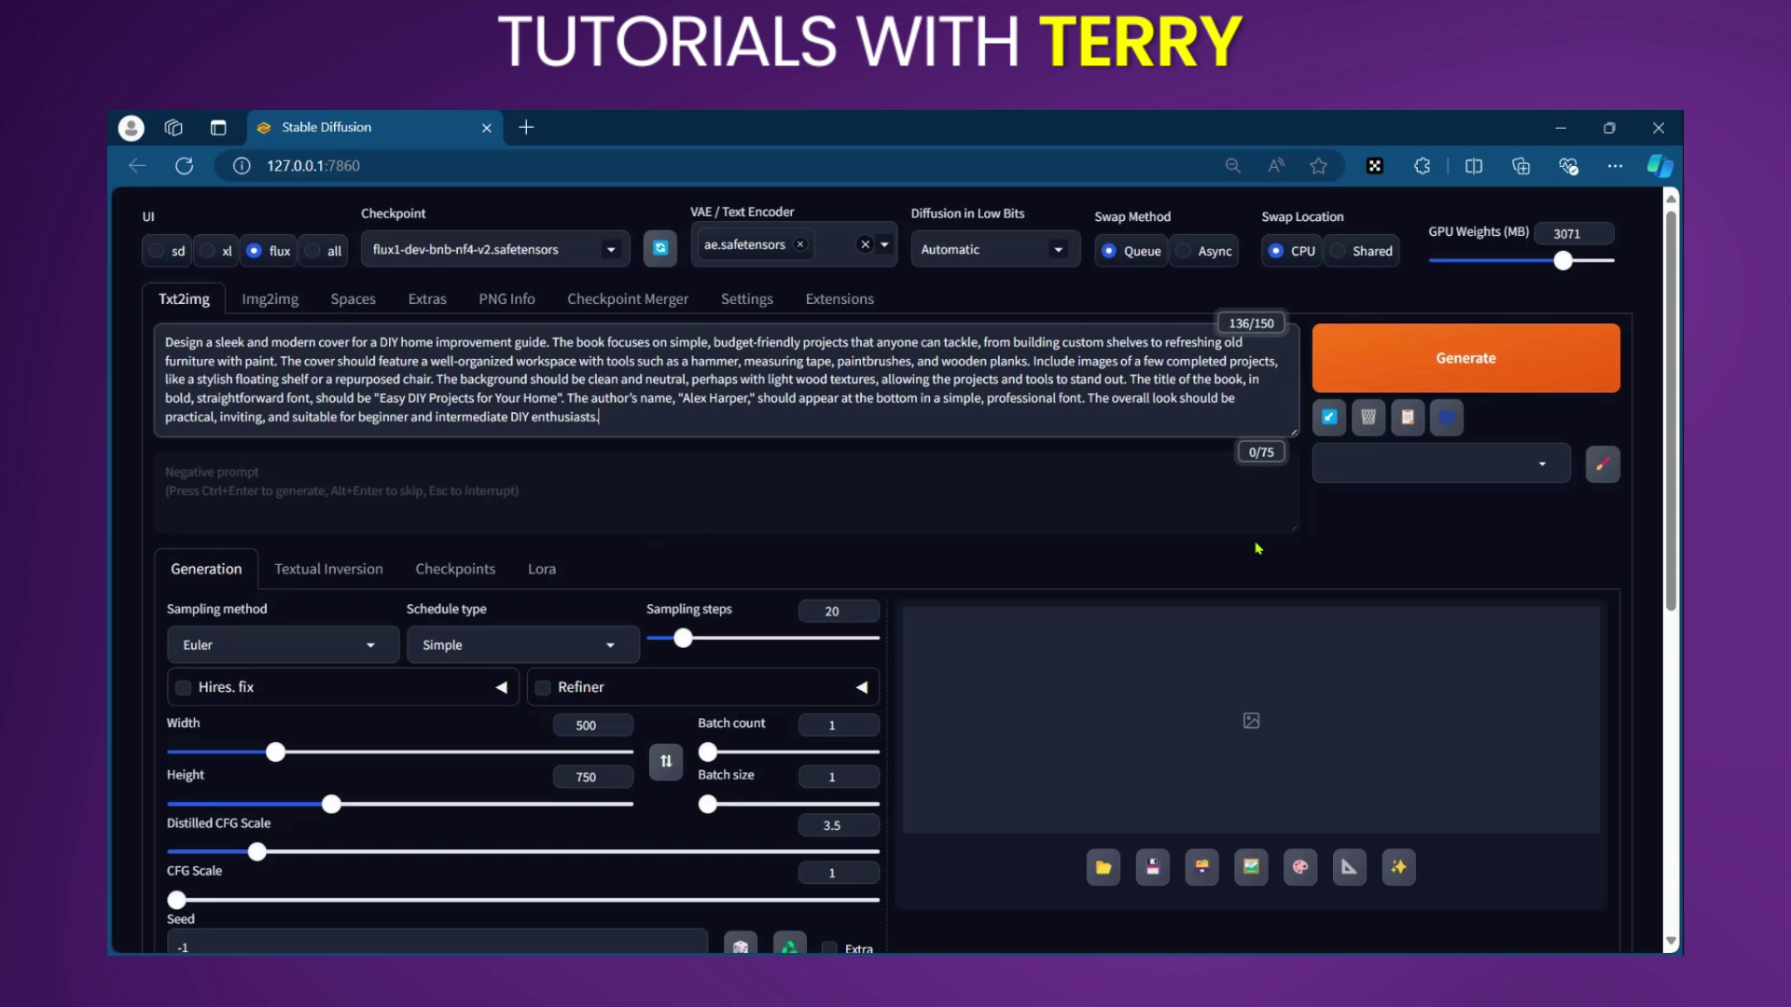
Generate the 'Easy DIY Projects For Your Home' cover, download it as image (1).png and preview it.
left_click(1514, 377)
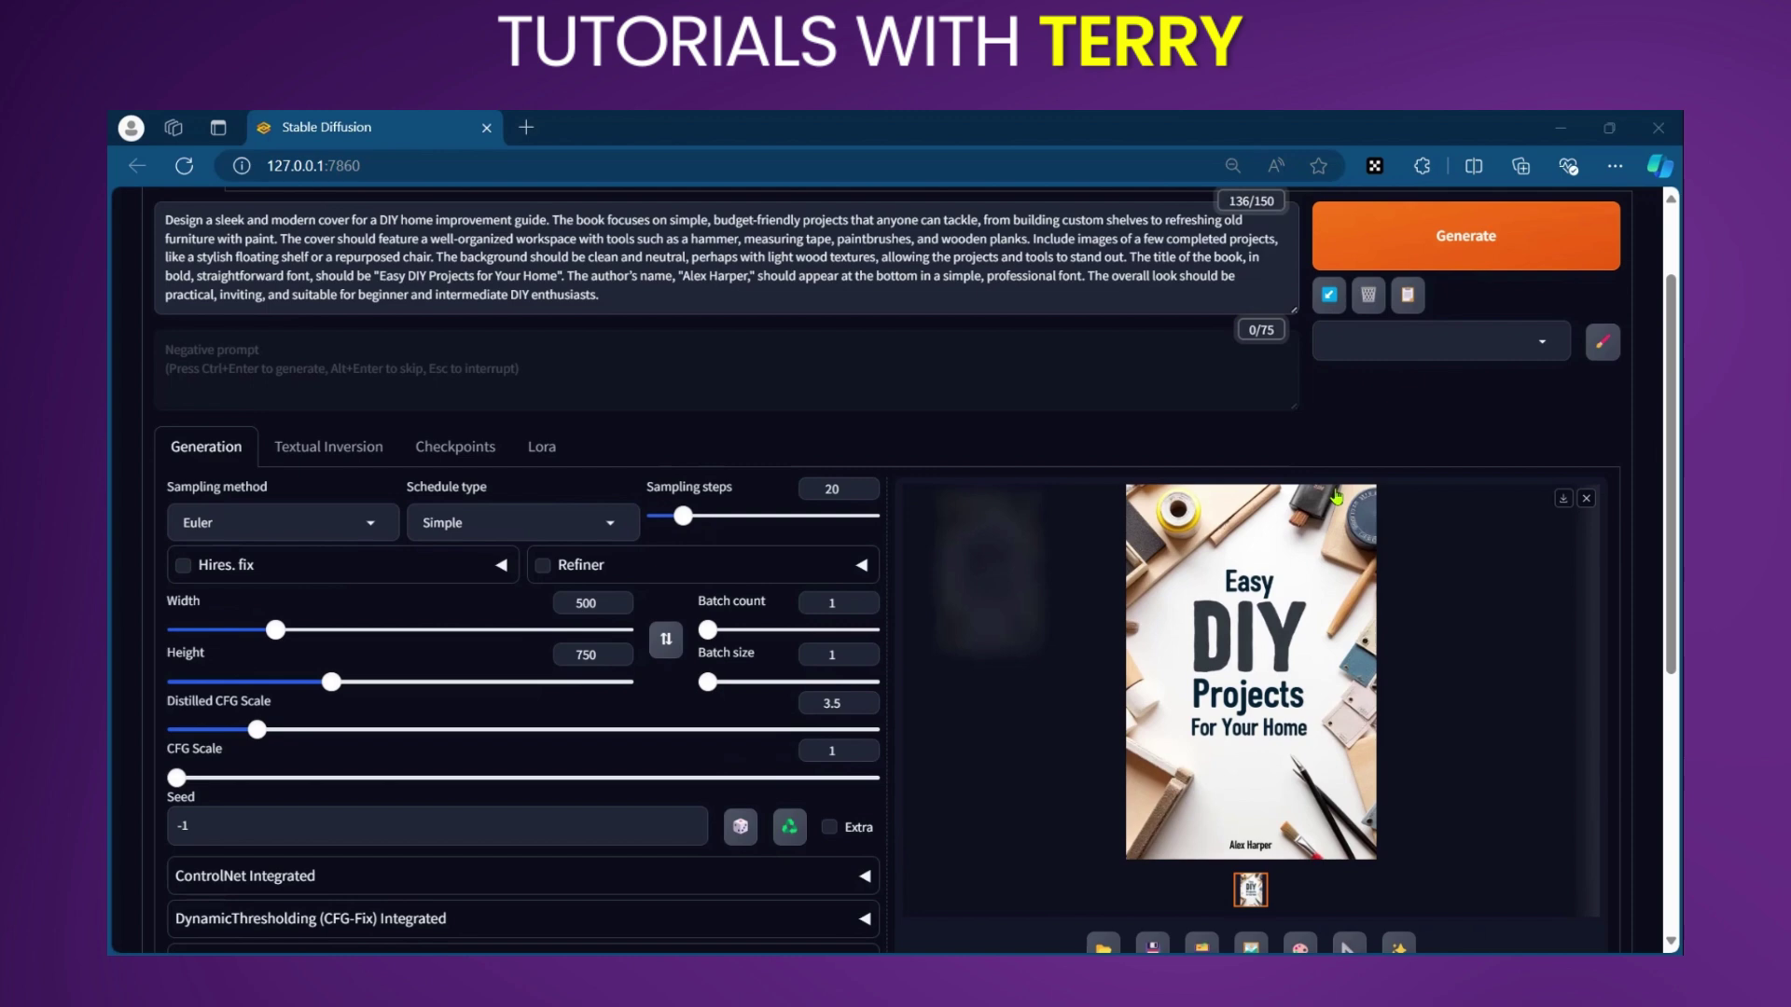
scroll(1203, 667, "down", 3)
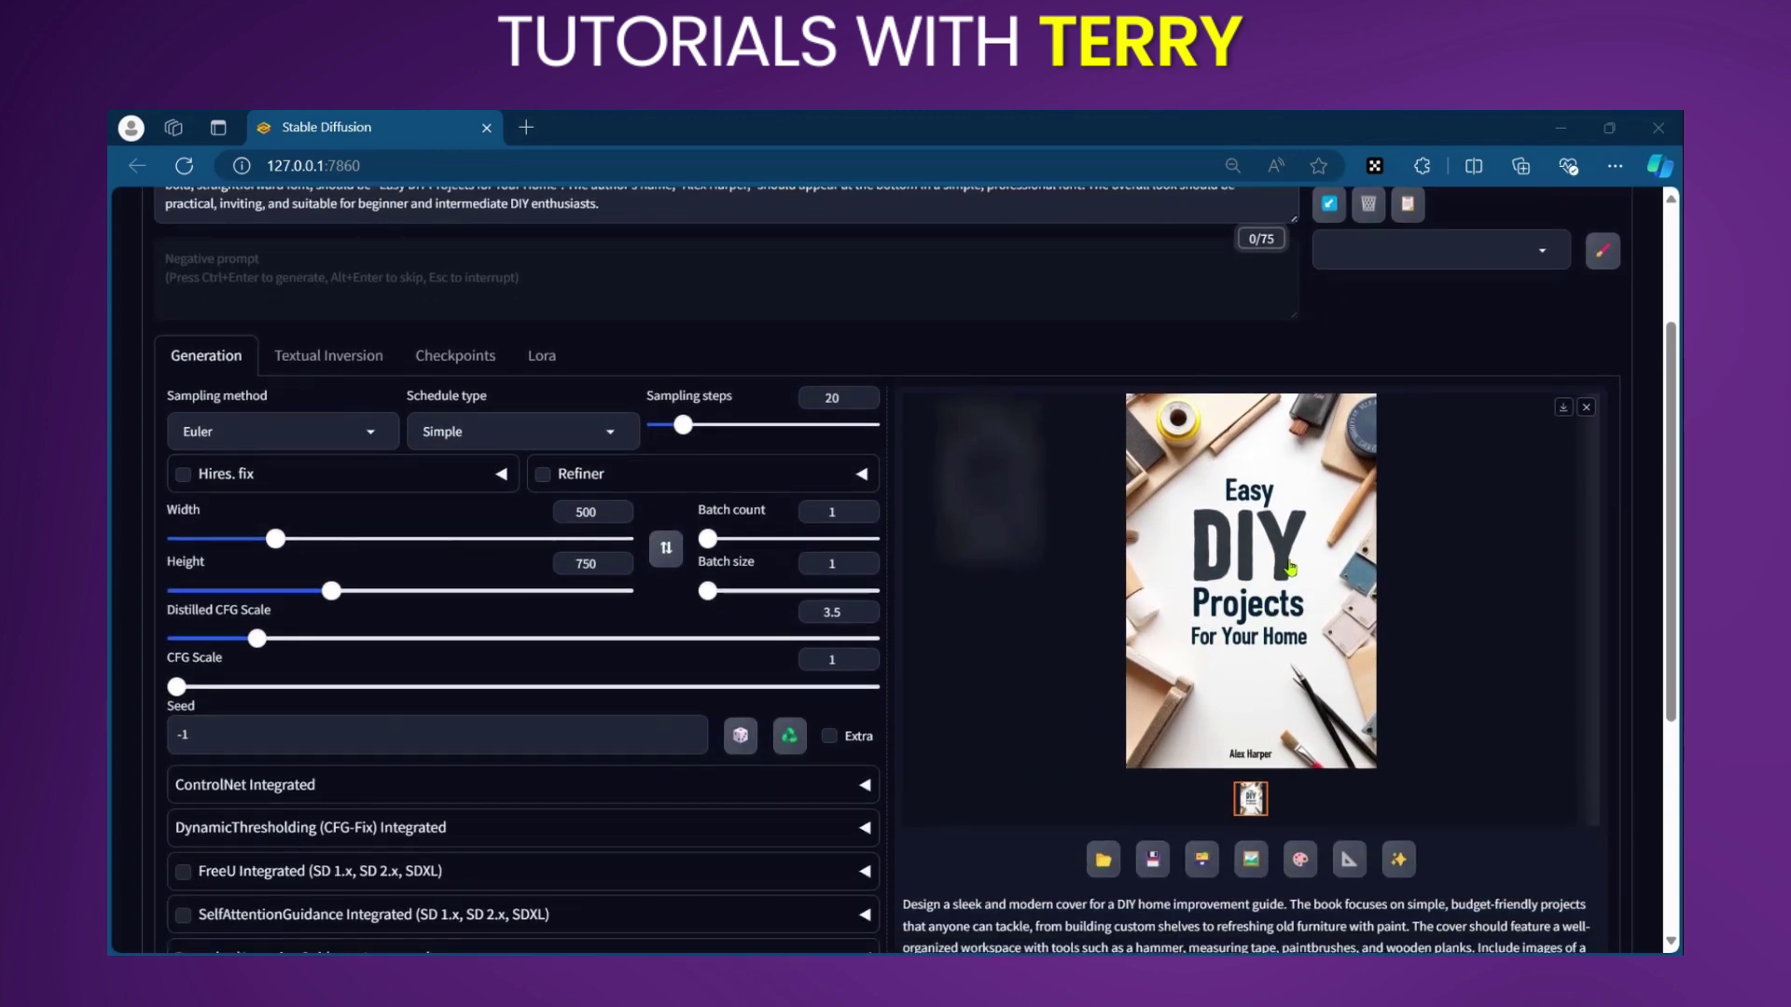
left_click(1564, 411)
scroll(1406, 810, "down", 4)
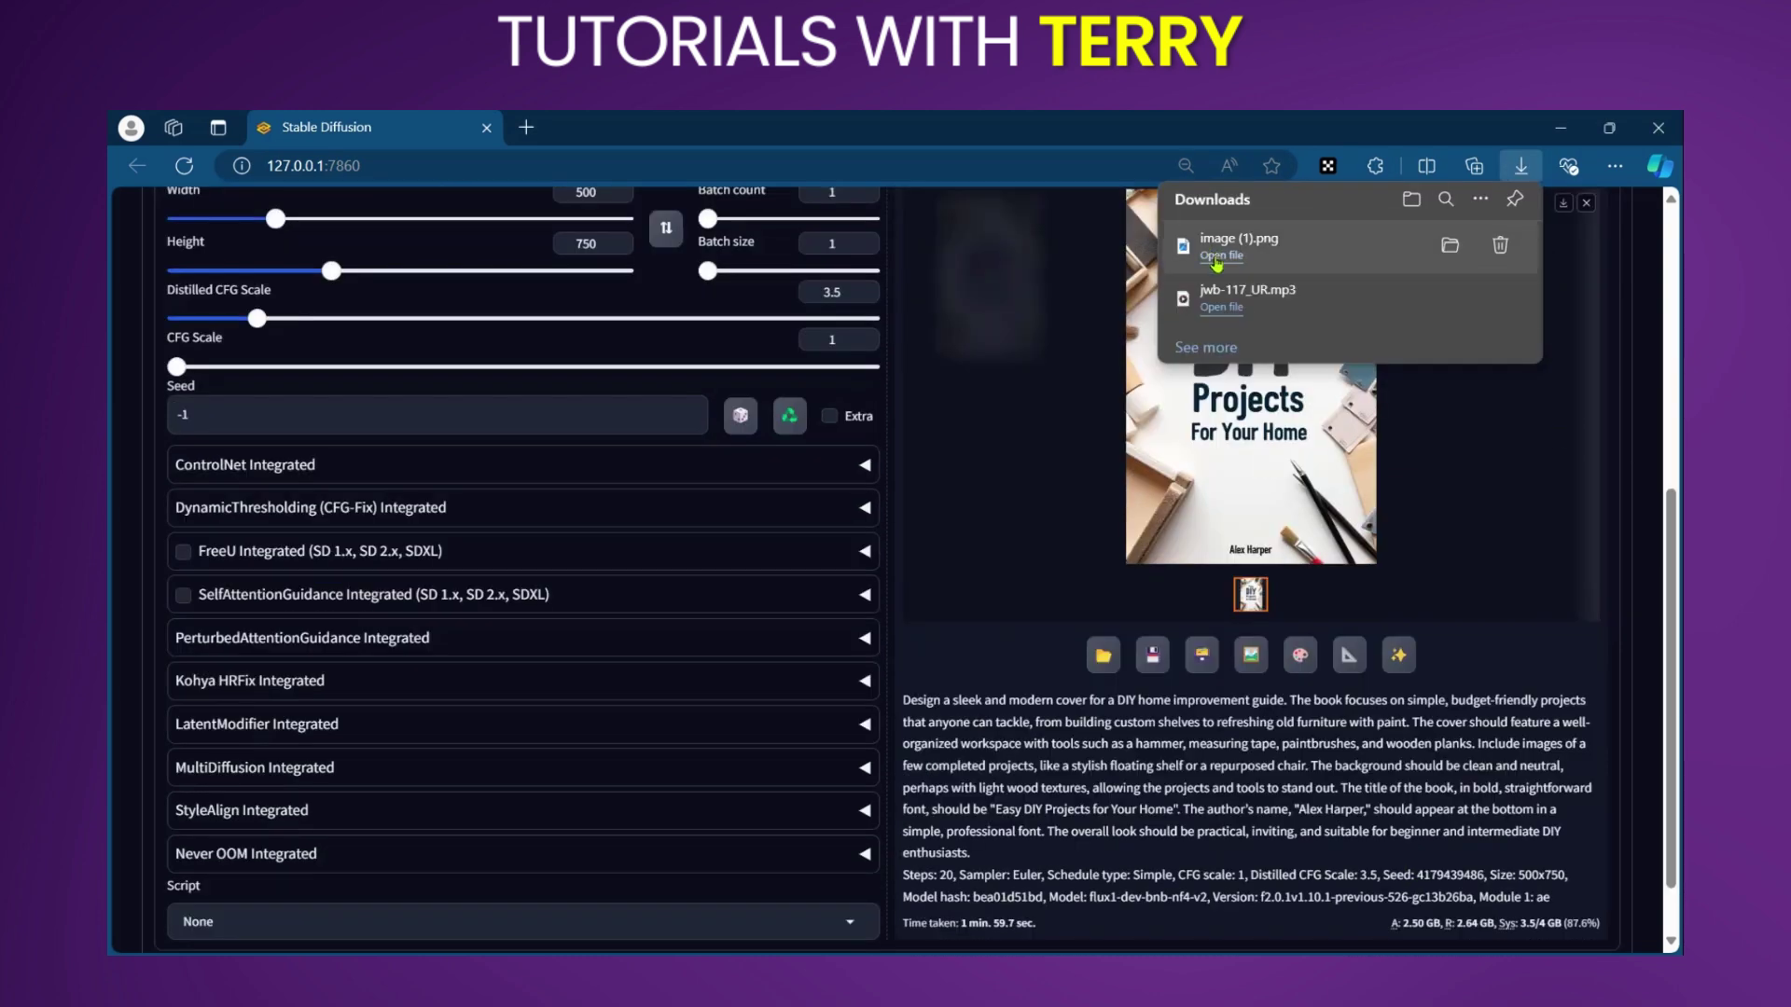
left_click(1223, 257)
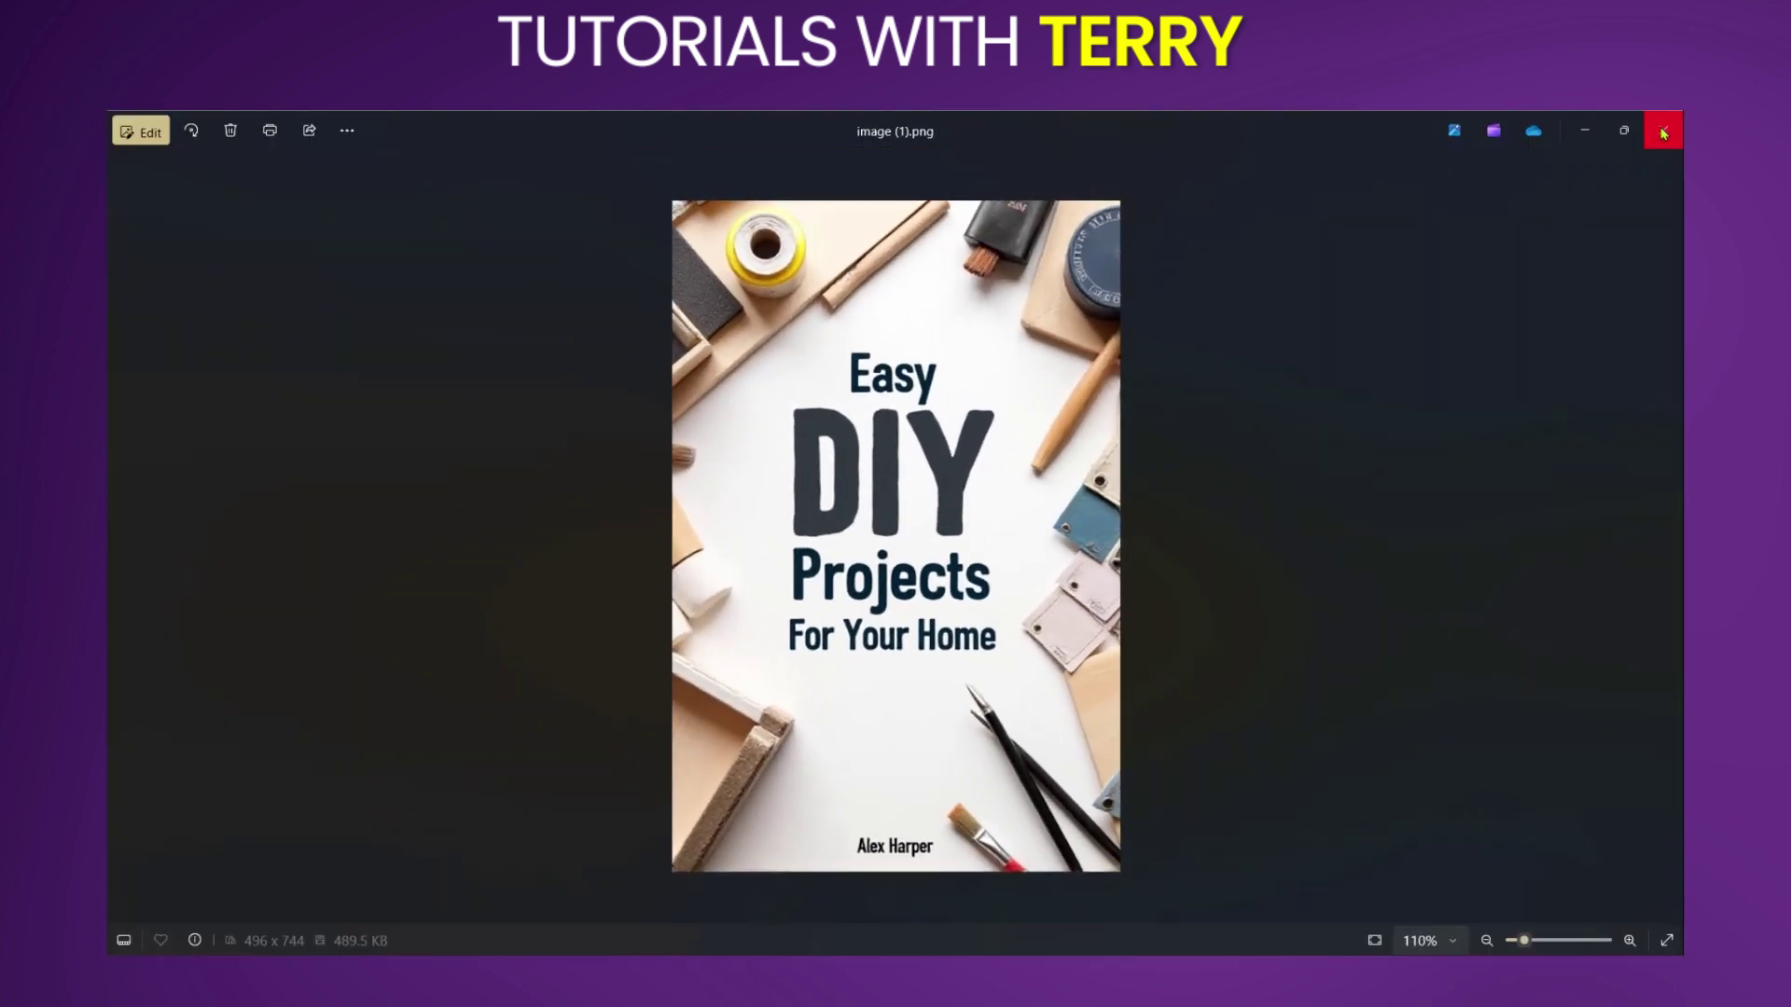
left_click(1663, 130)
scroll(987, 267, "up", 10)
Replace the DIY prompt with the Ferrari 'Speed and Style' poster prompt and generate it.
left_click(727, 392)
key("ctrl+a")
key("ctrl+v")
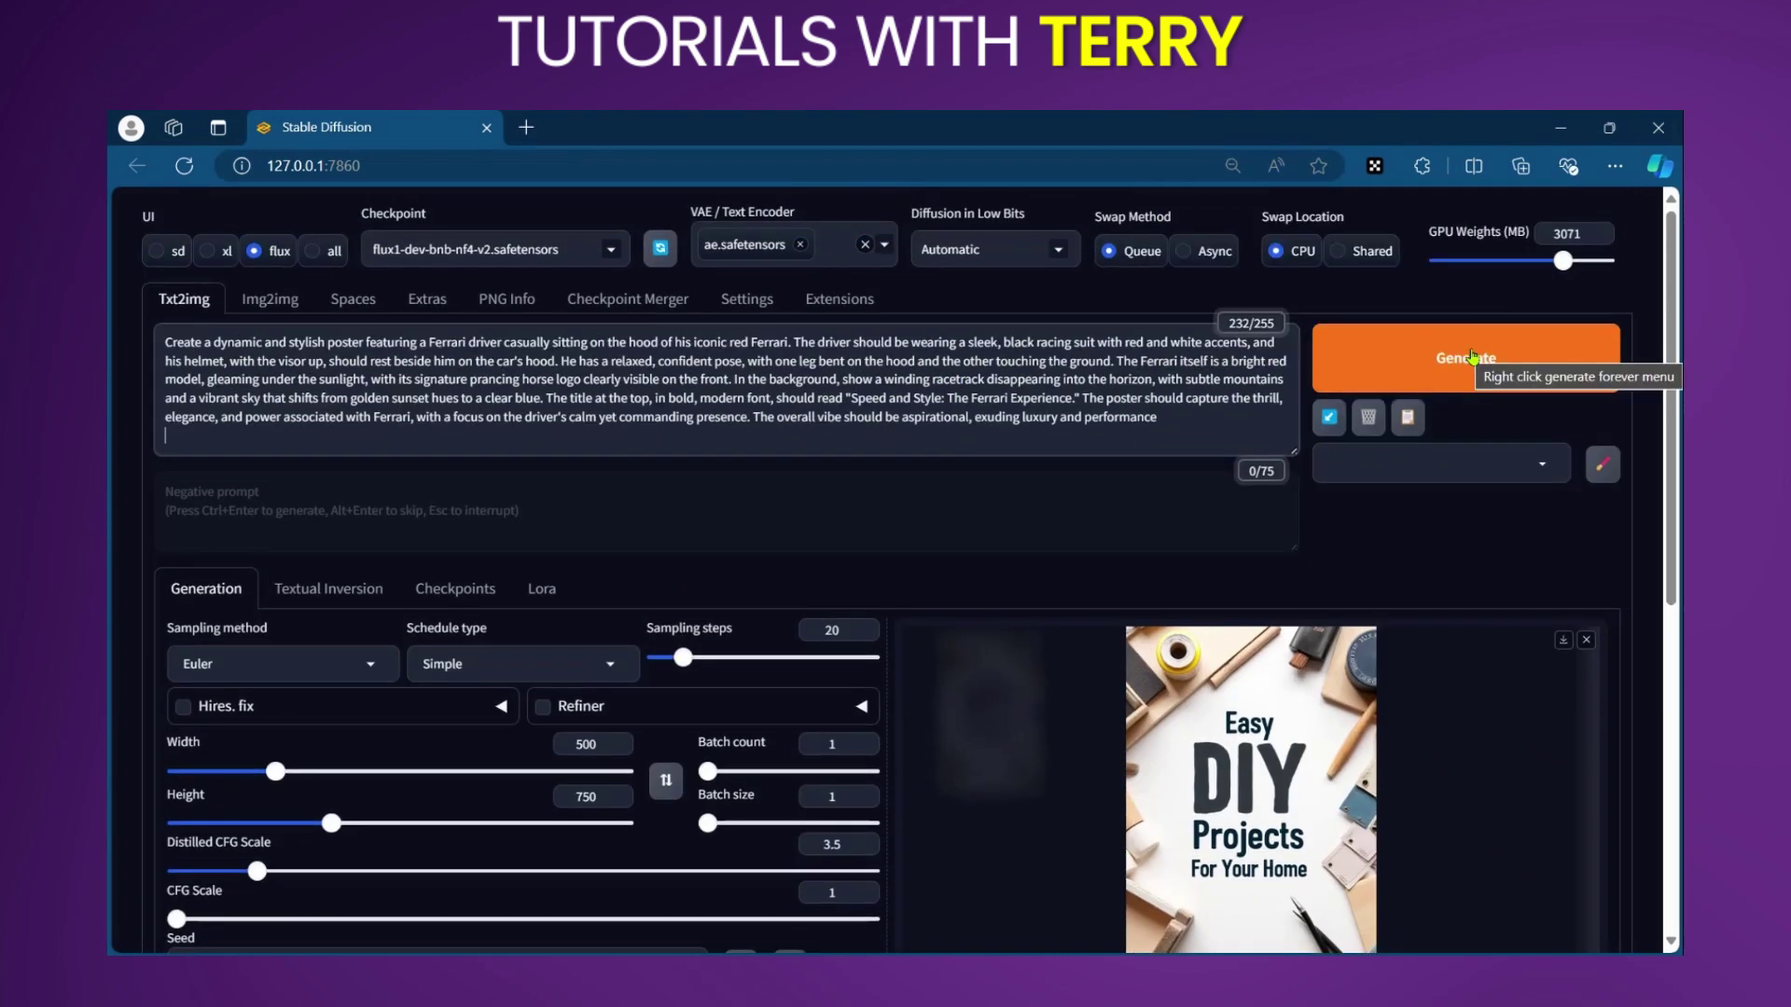
left_click(1462, 363)
Download the finished 496×744 Ferrari poster as image (2).png and review it in Photos.
scroll(895, 560, "down", 1)
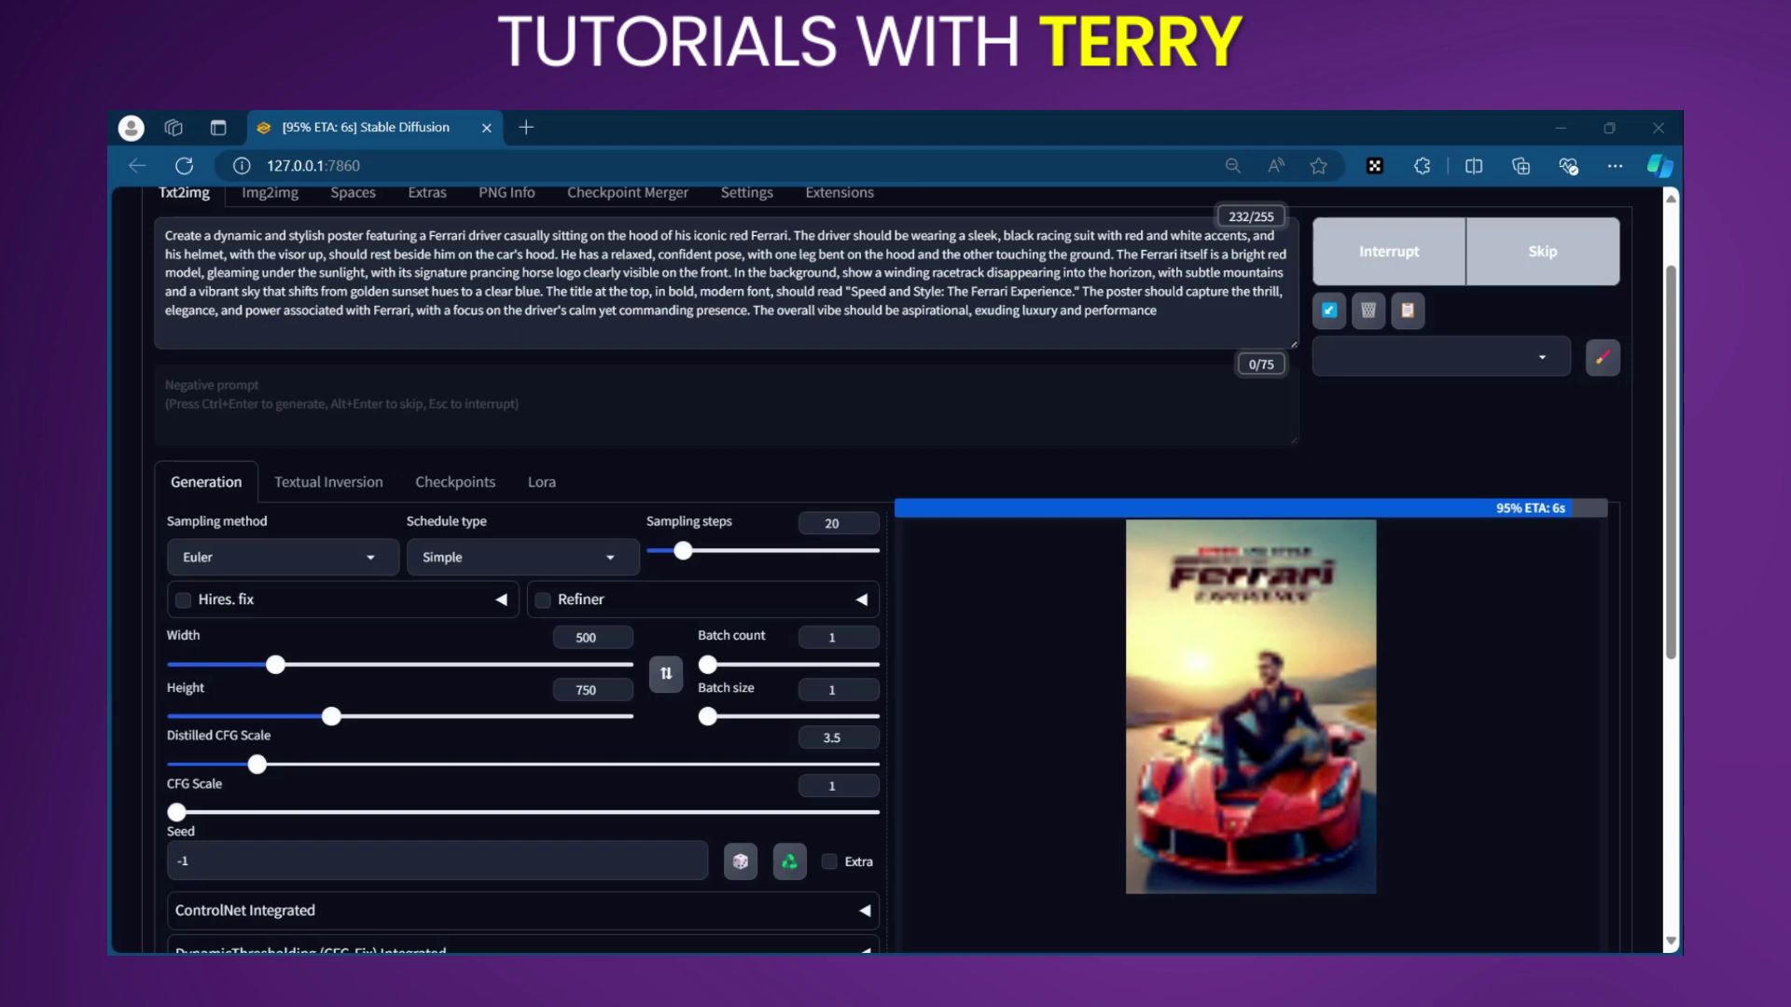
scroll(1187, 550, "down", 2)
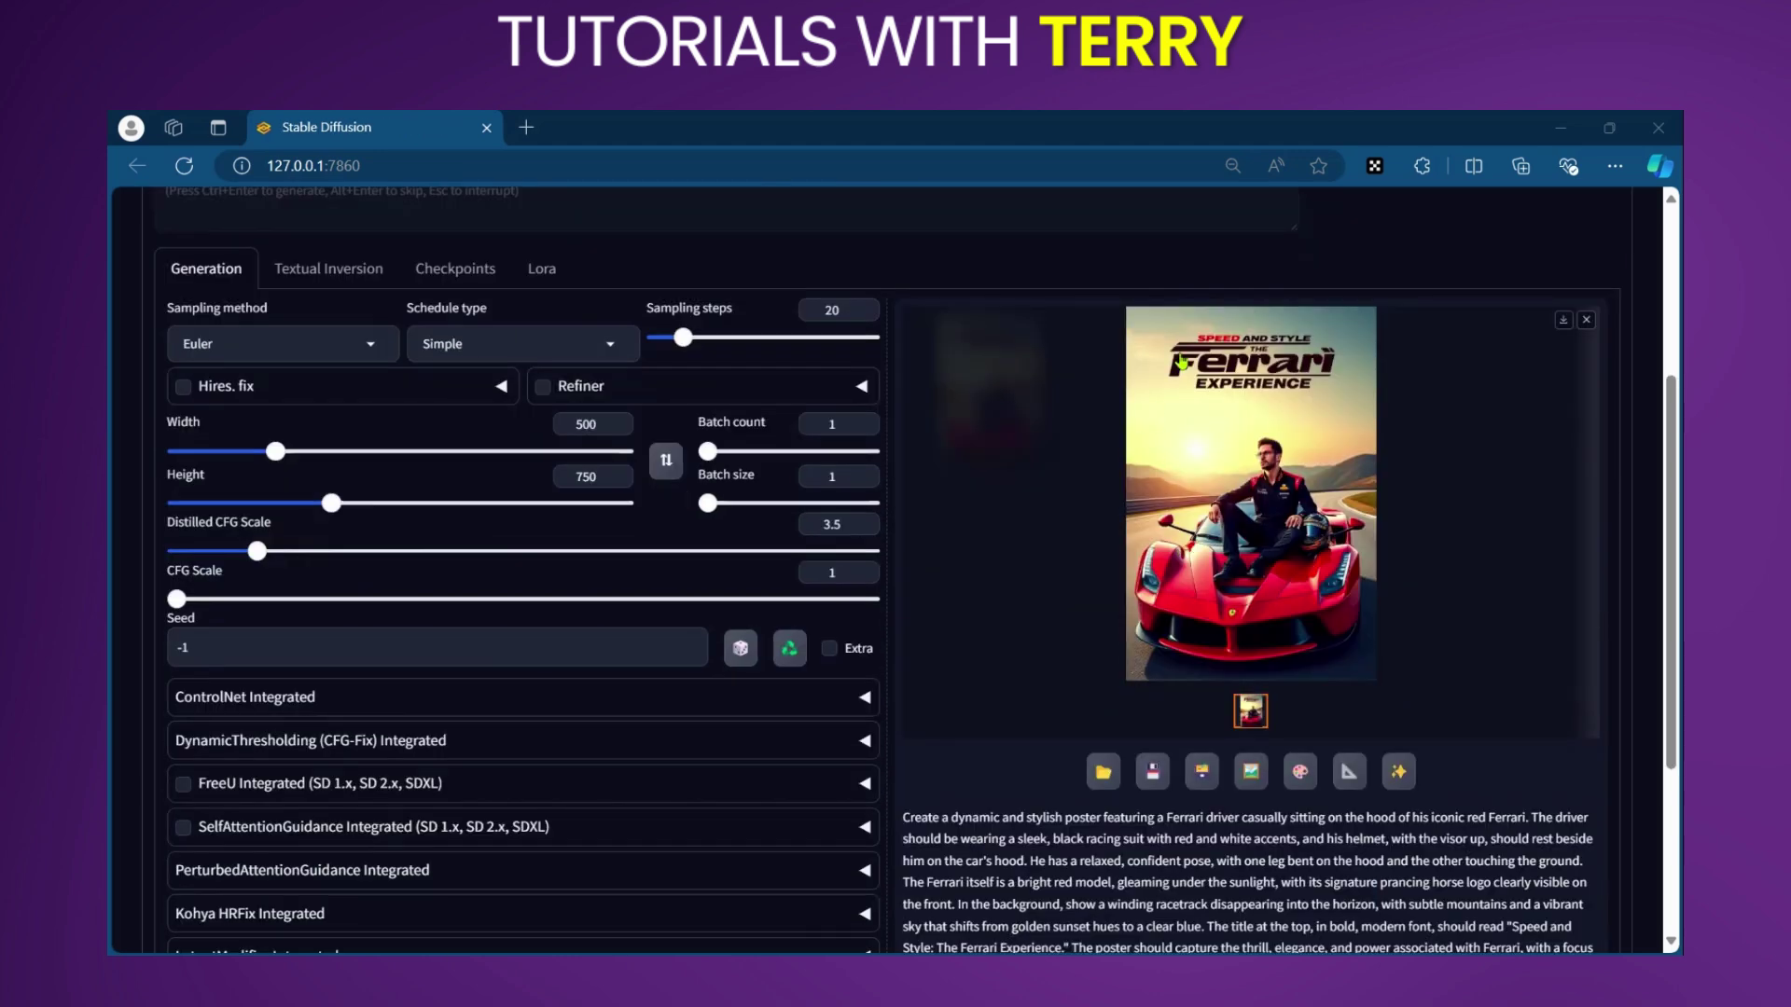
scroll(1215, 393, "up", 3)
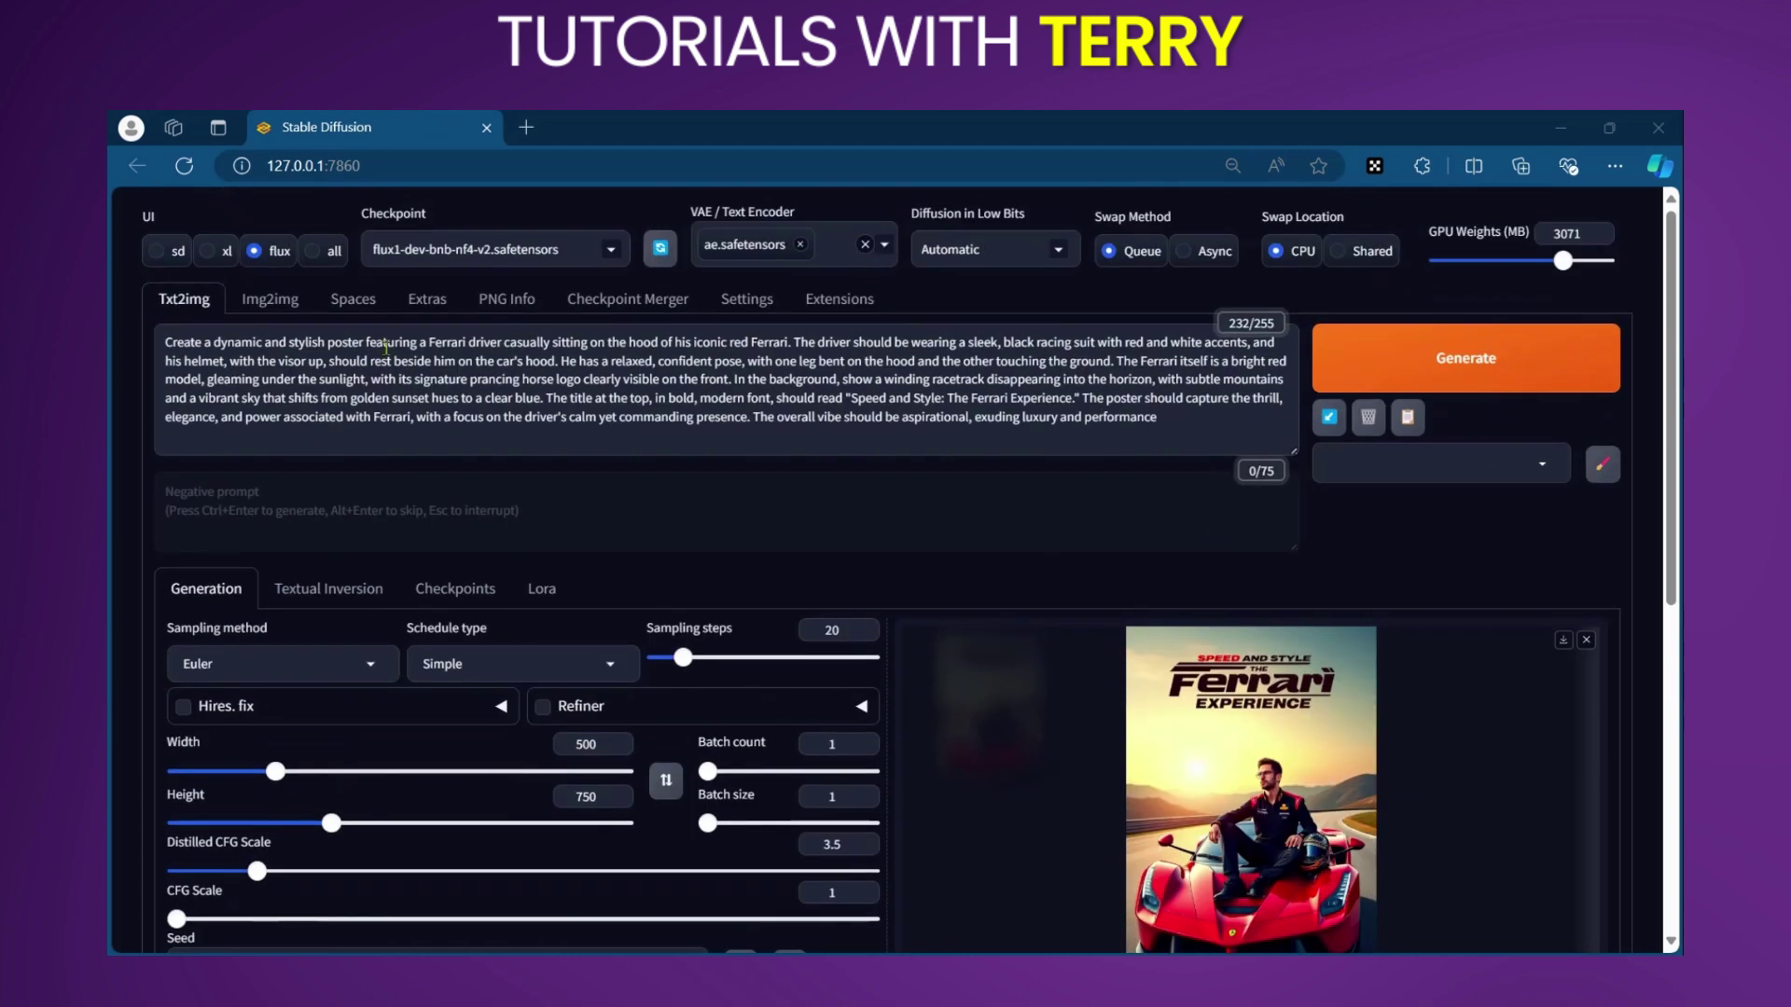
scroll(1156, 532, "down", 3)
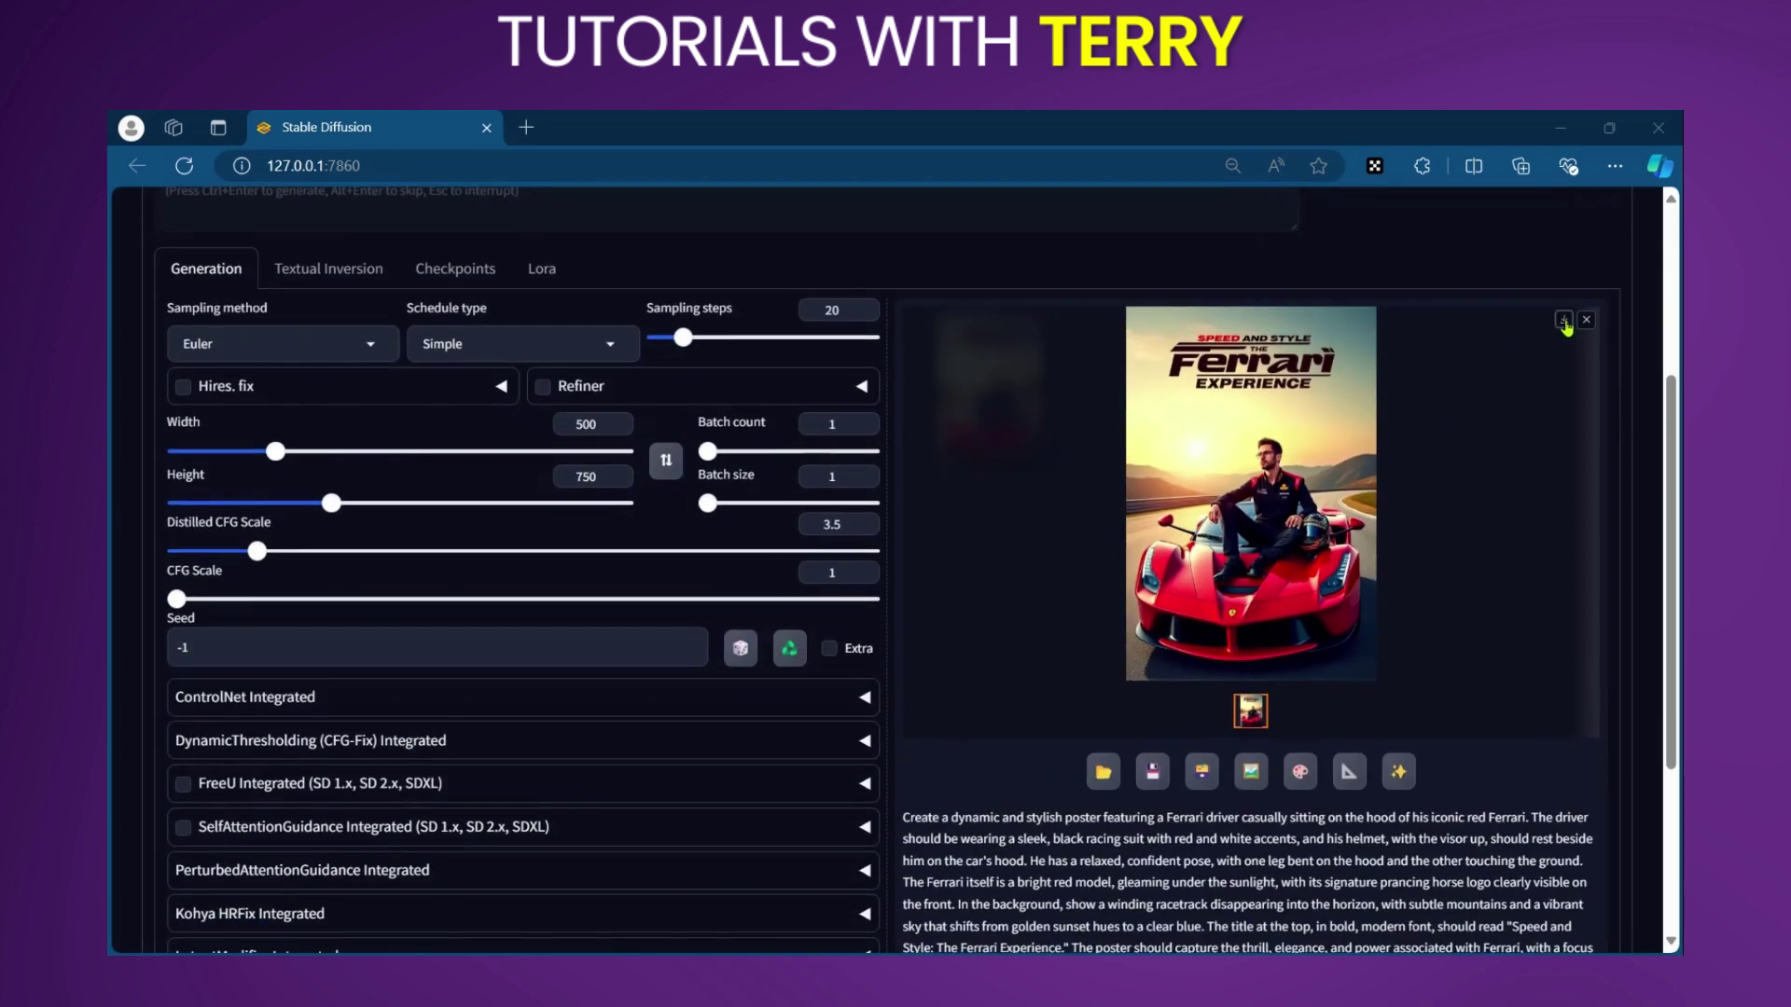
left_click(1563, 395)
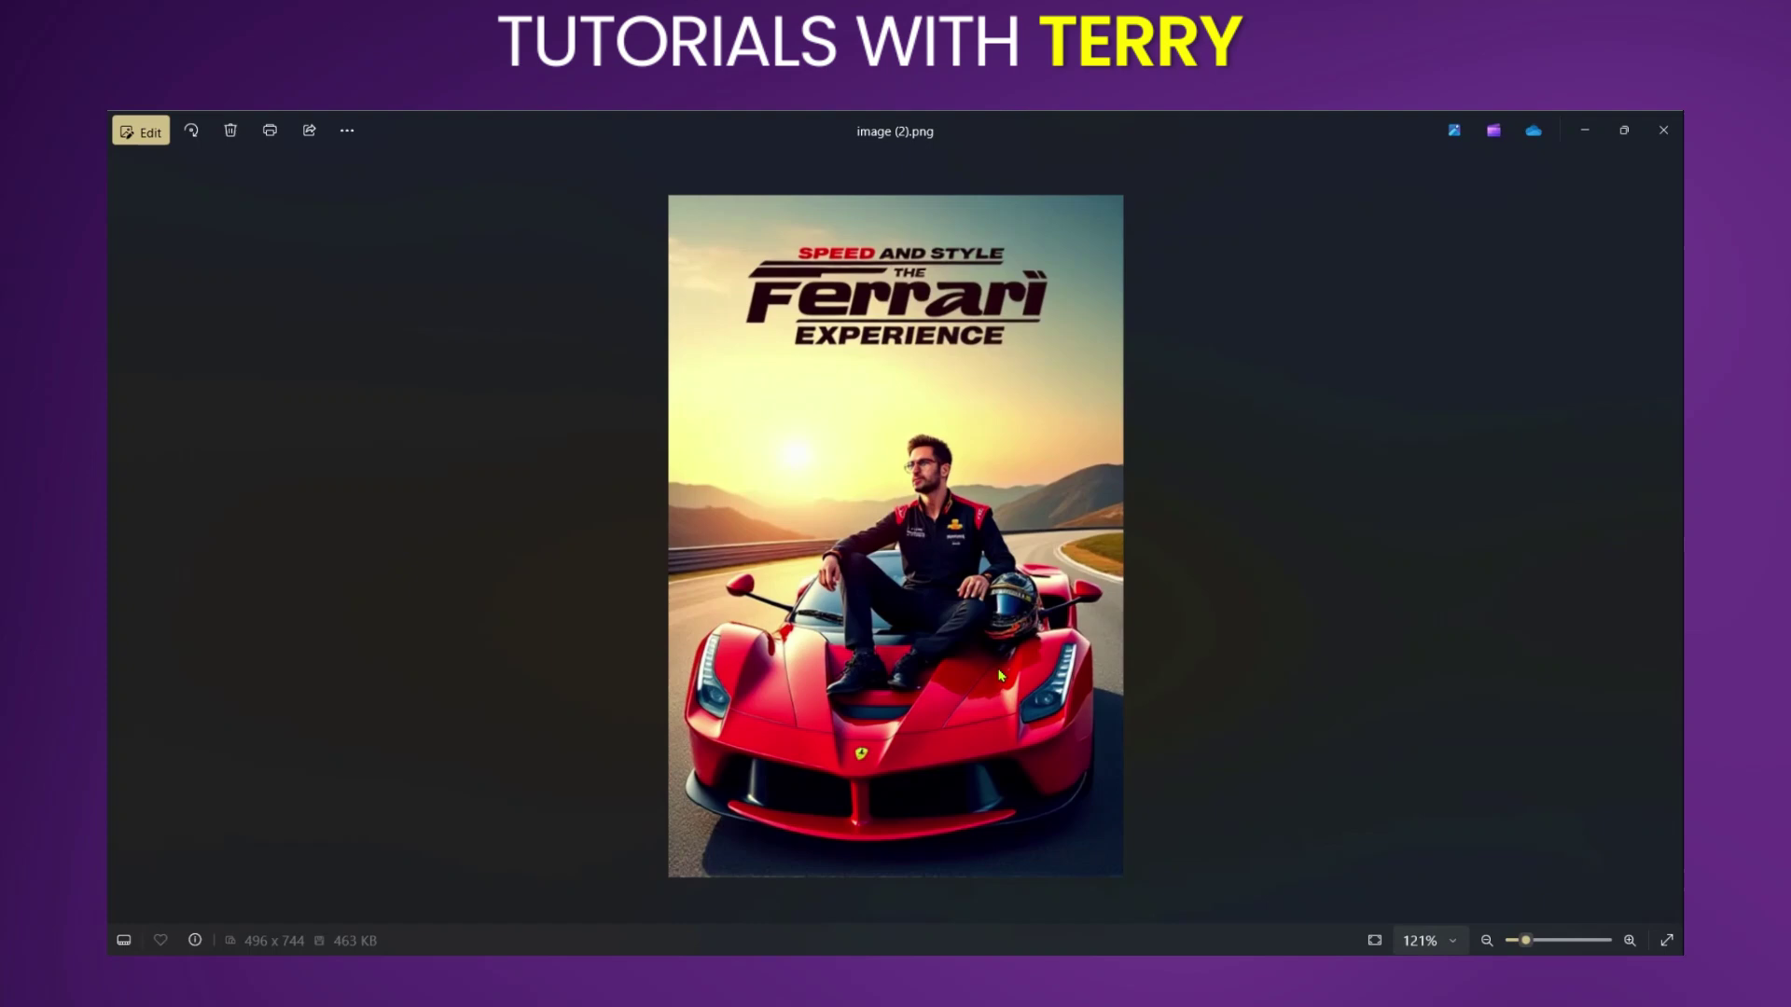
left_click(1662, 130)
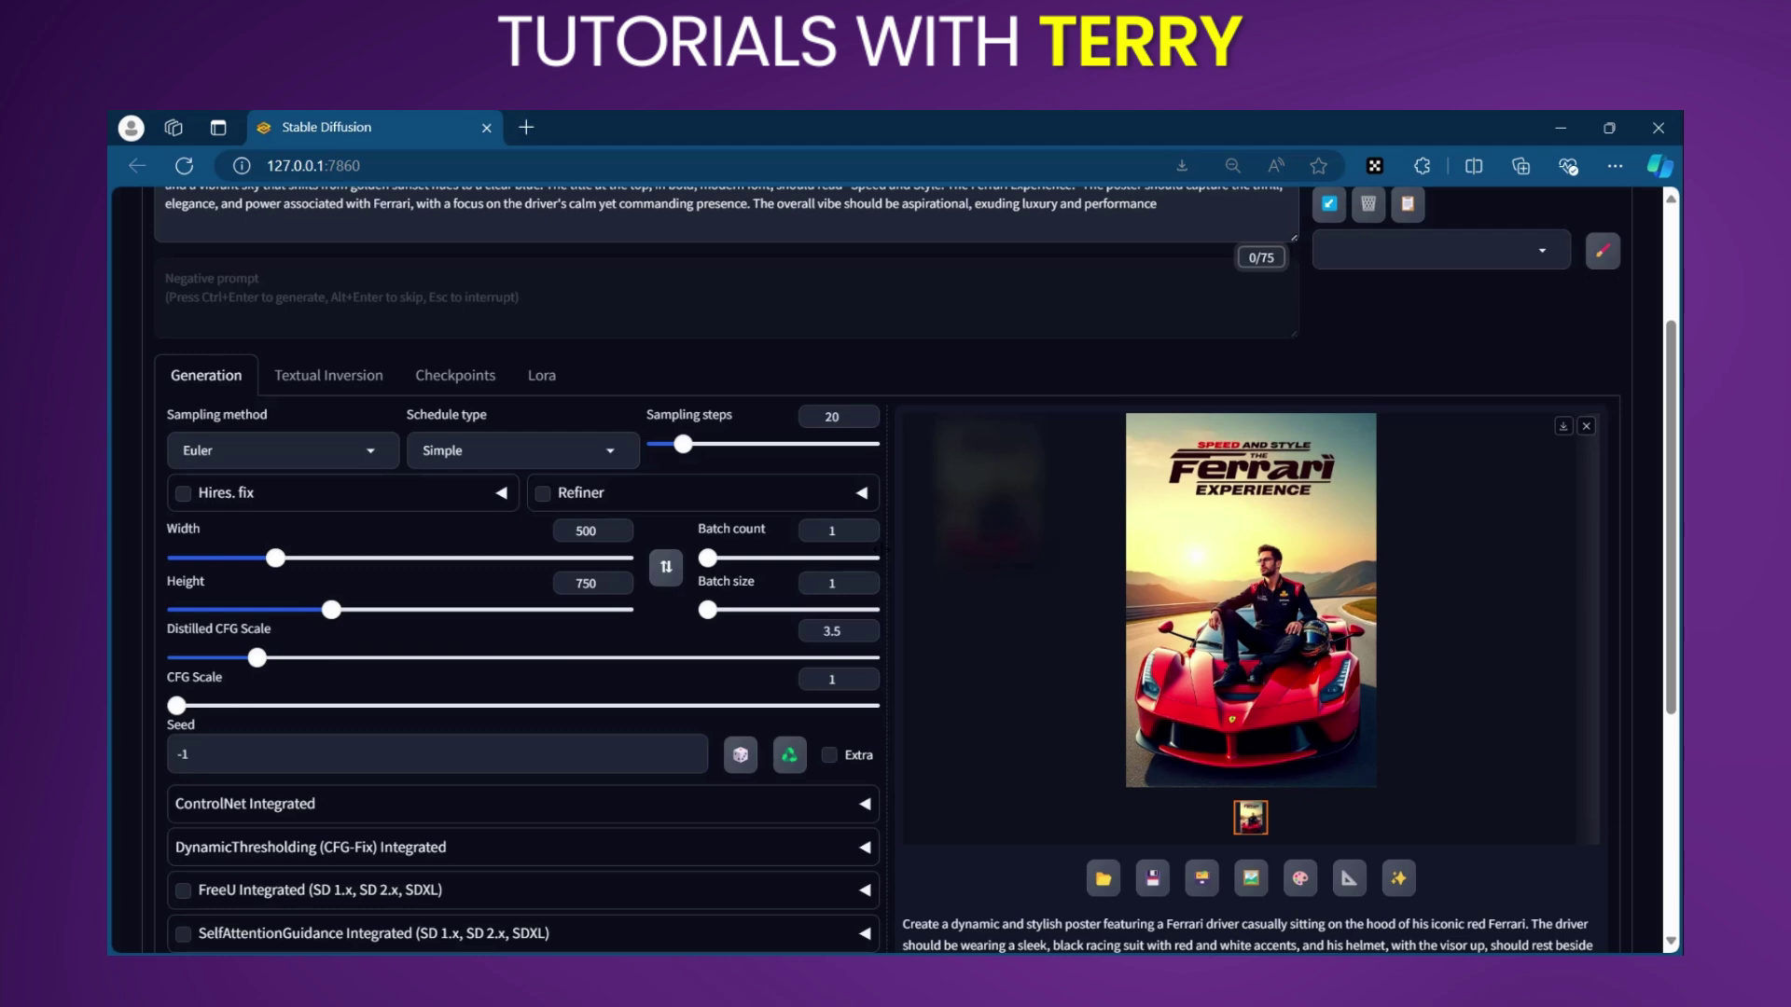
scroll(867, 569, "up", 3)
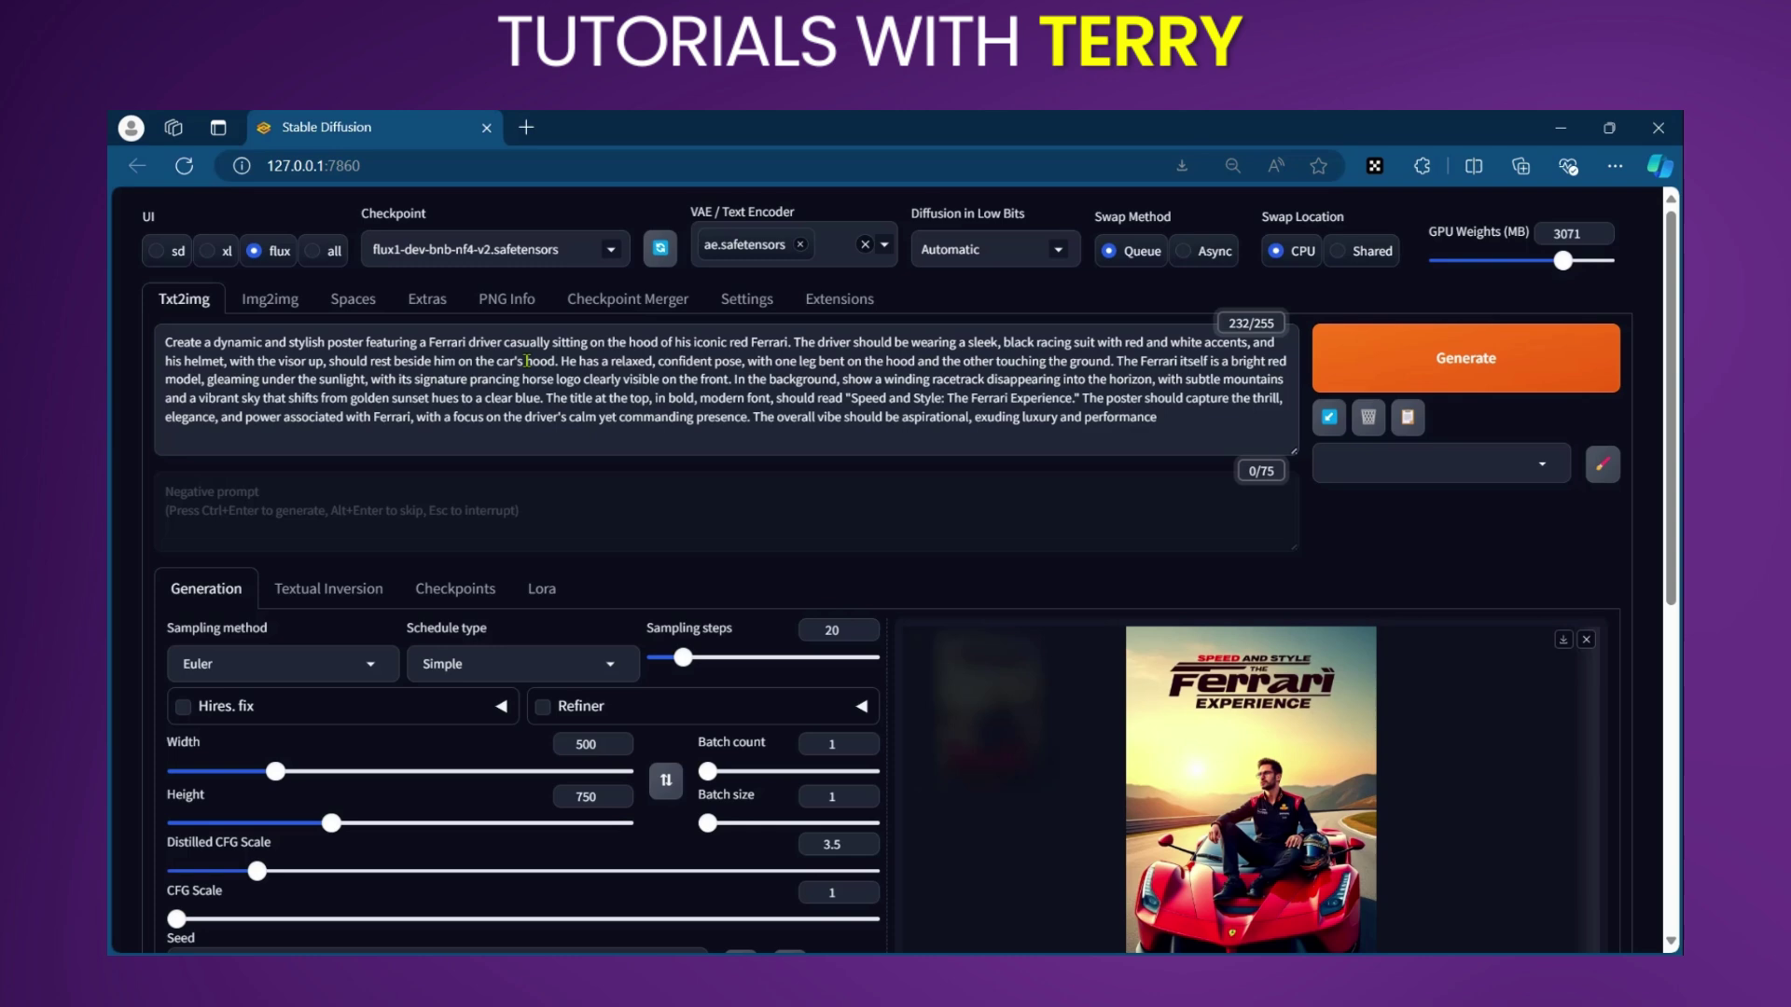
scroll(527, 364, "down", 3)
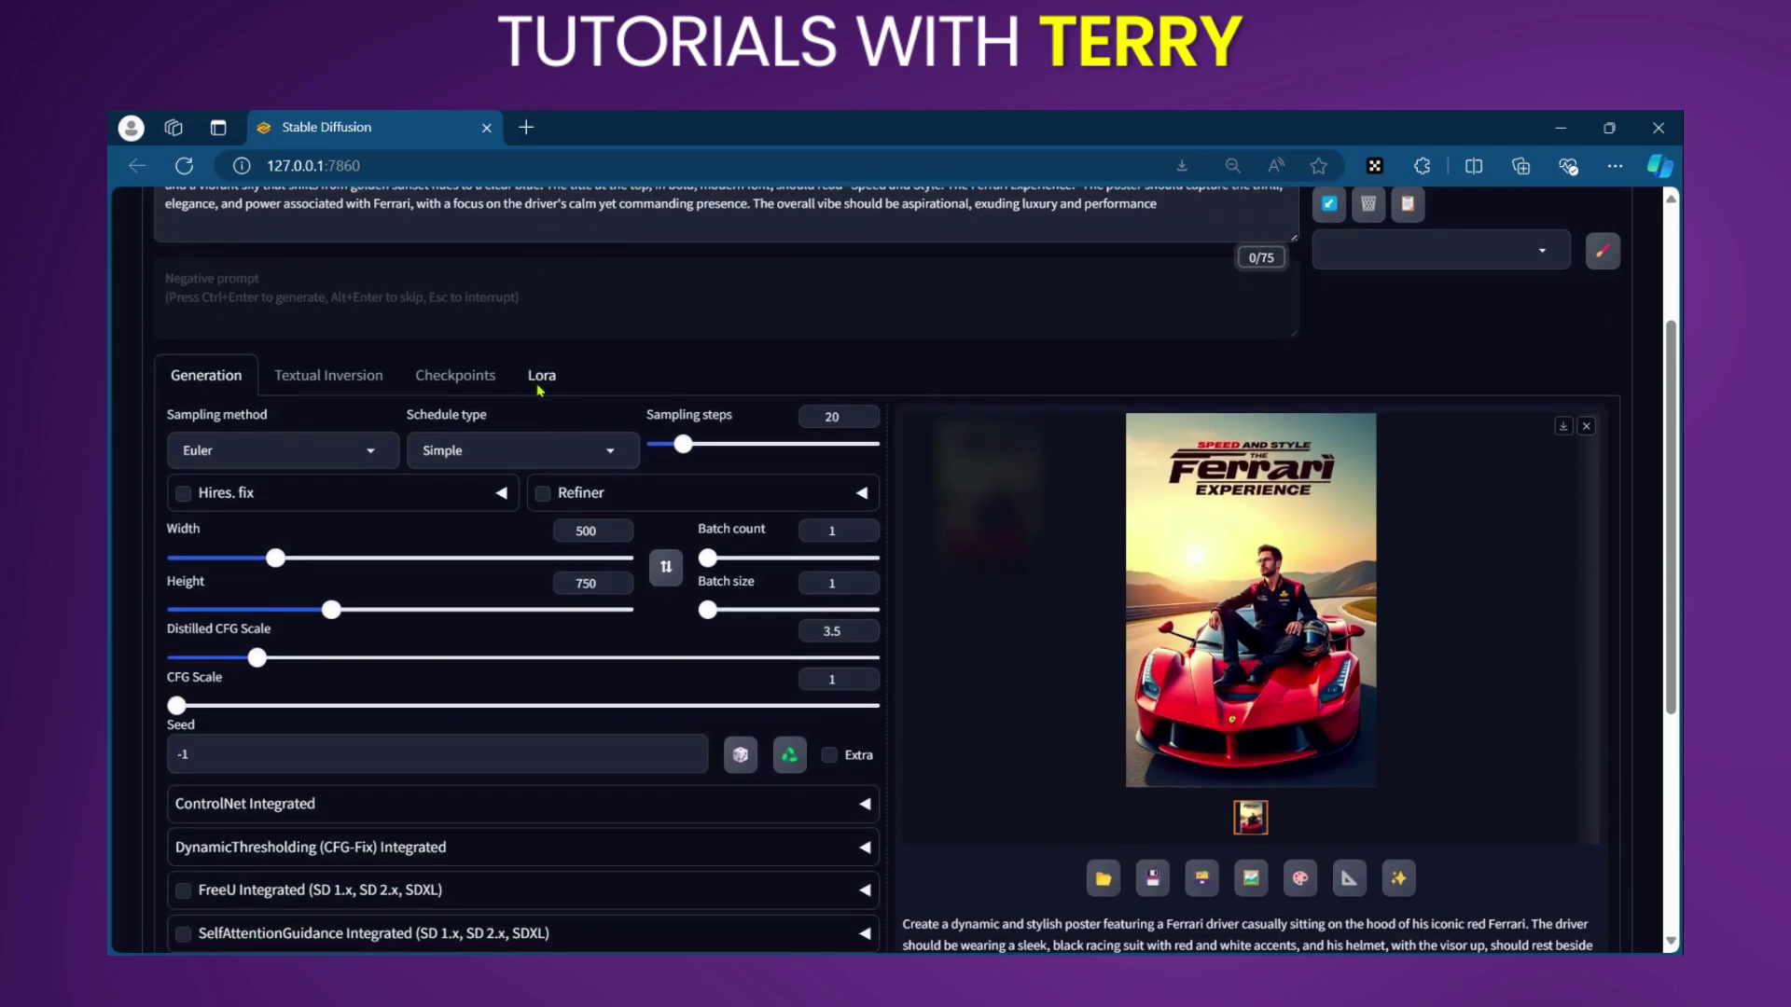